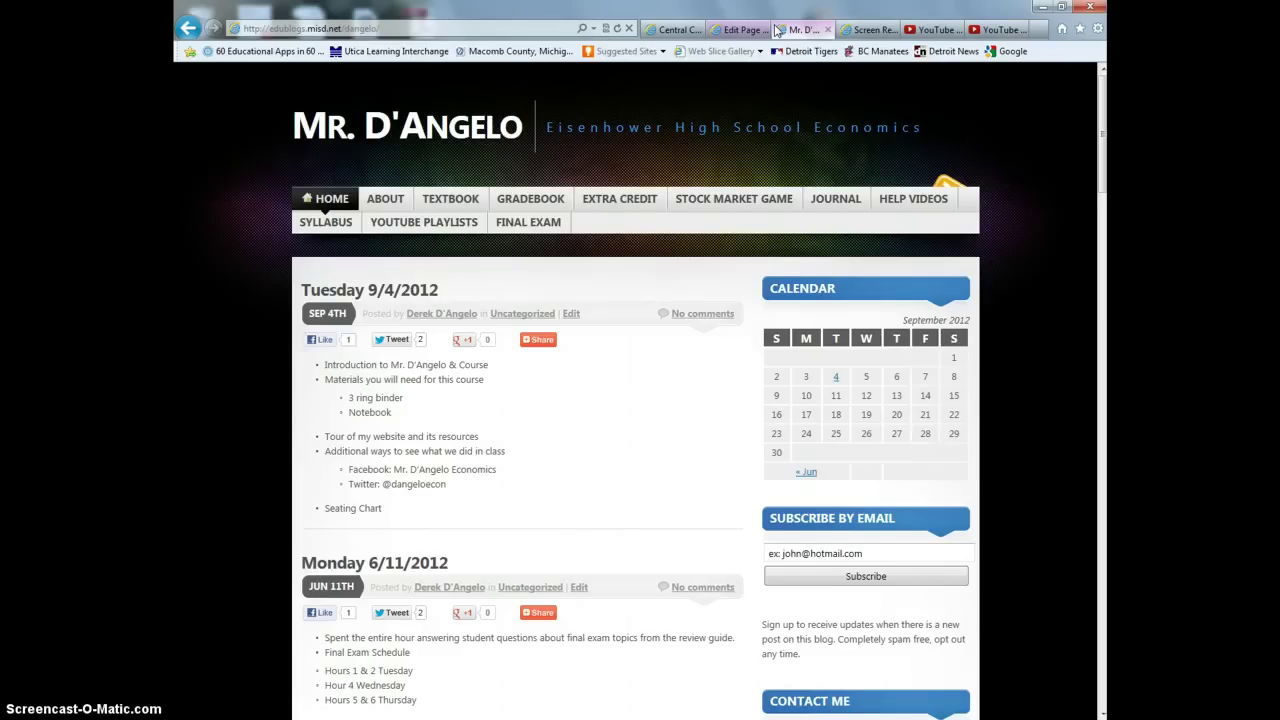
- Go to the Stock Market Game page on the teacher's Edublogs class site
{"action": "left_click", "coordinate": [790, 30]}
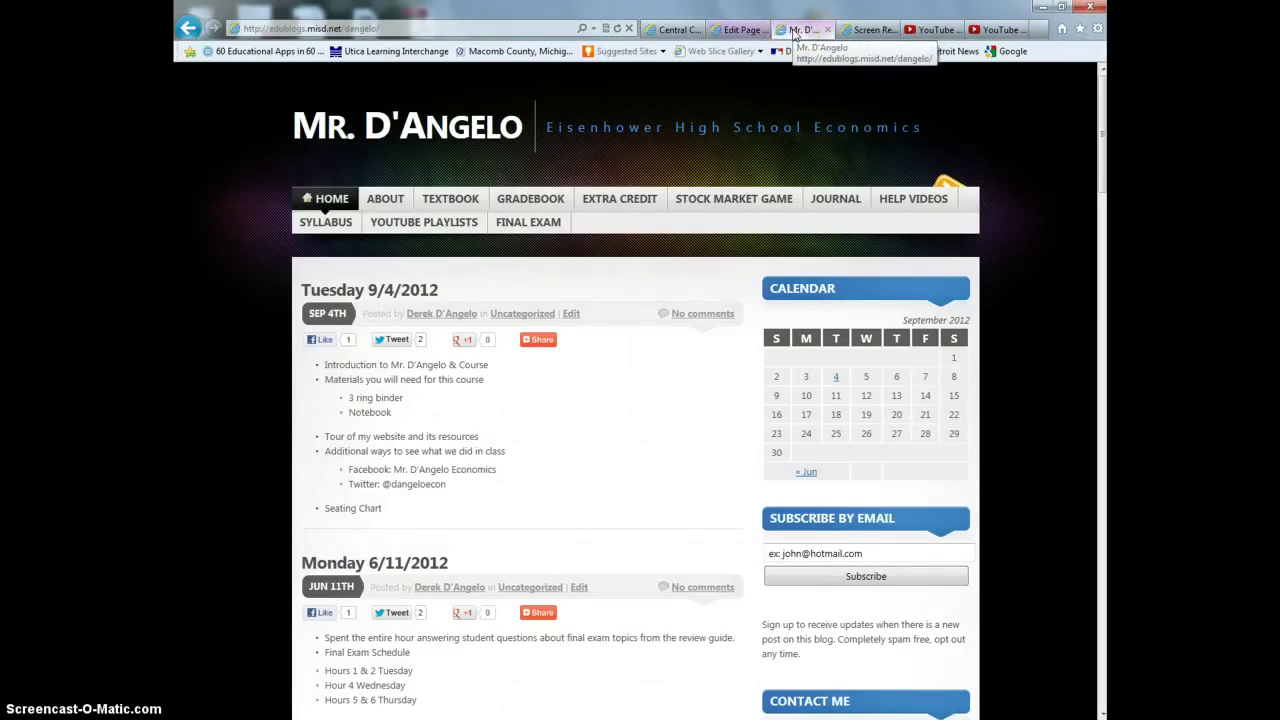
{"action": "left_click", "coordinate": [356, 31]}
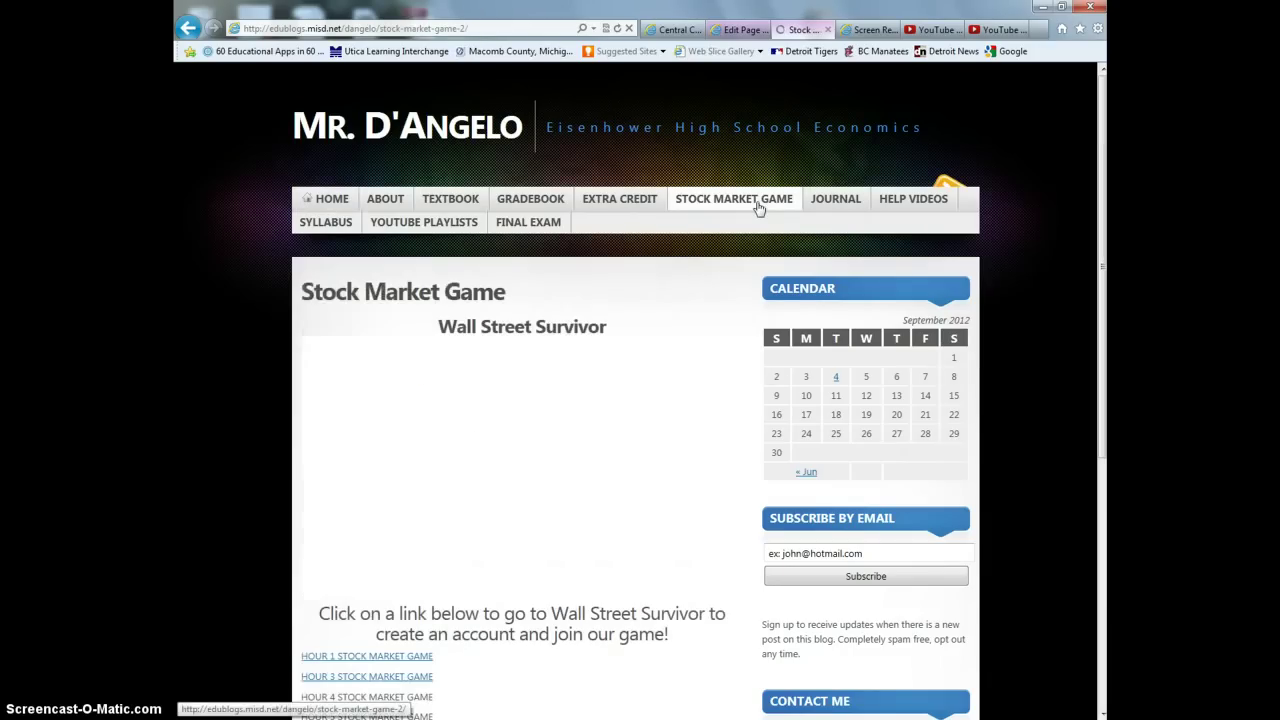
{"action": "left_click", "coordinate": [680, 318]}
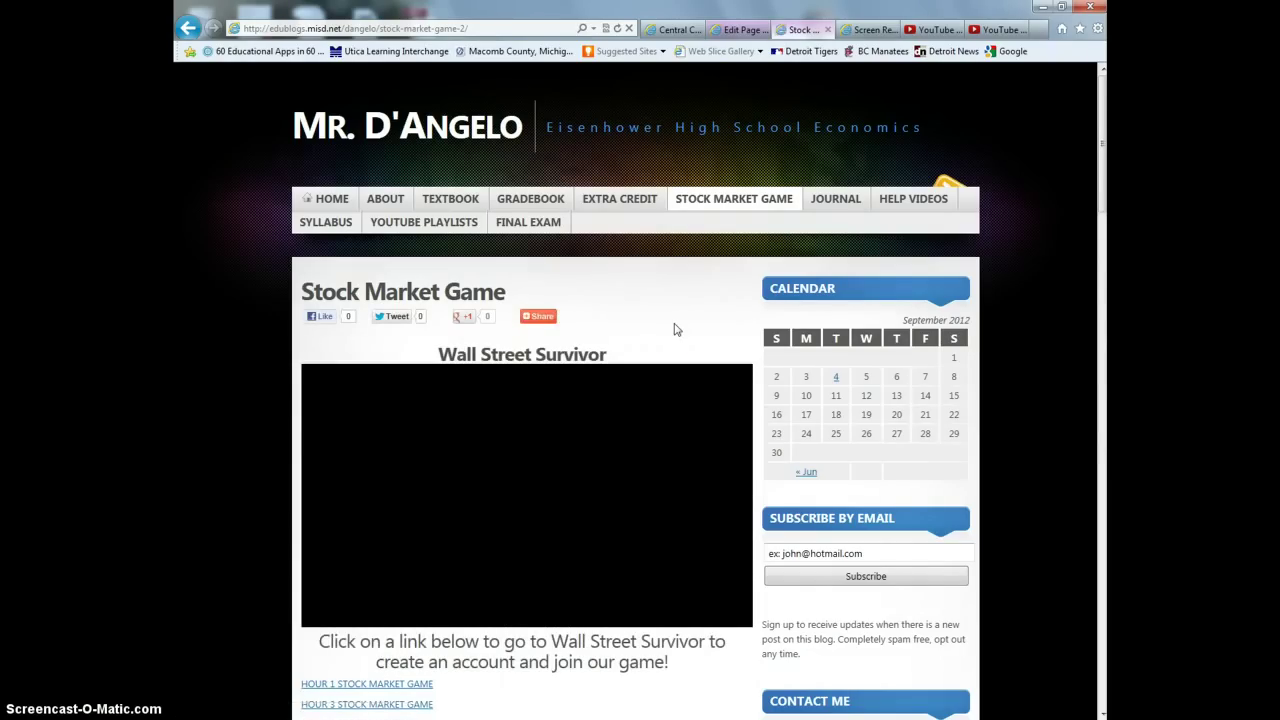
{"action": "scroll", "coordinate": [668, 331], "scroll_direction": "down", "scroll_amount": 2}
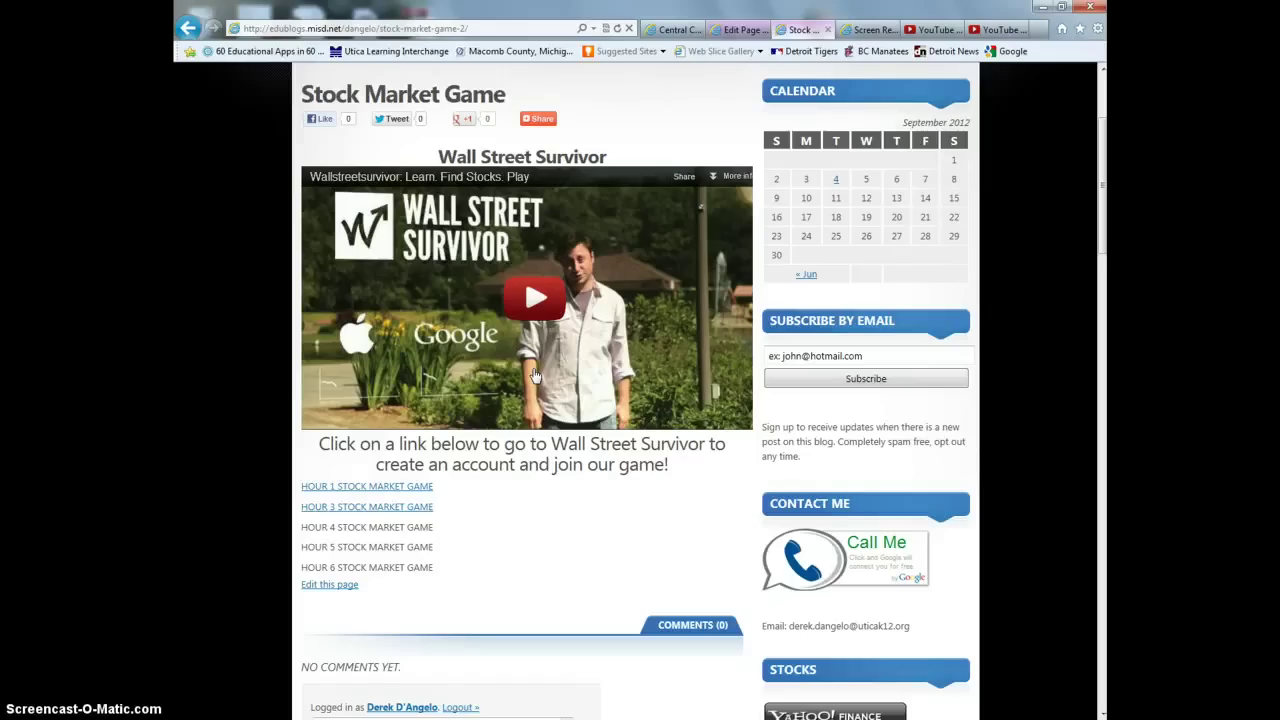
{"action": "left_click", "coordinate": [513, 443]}
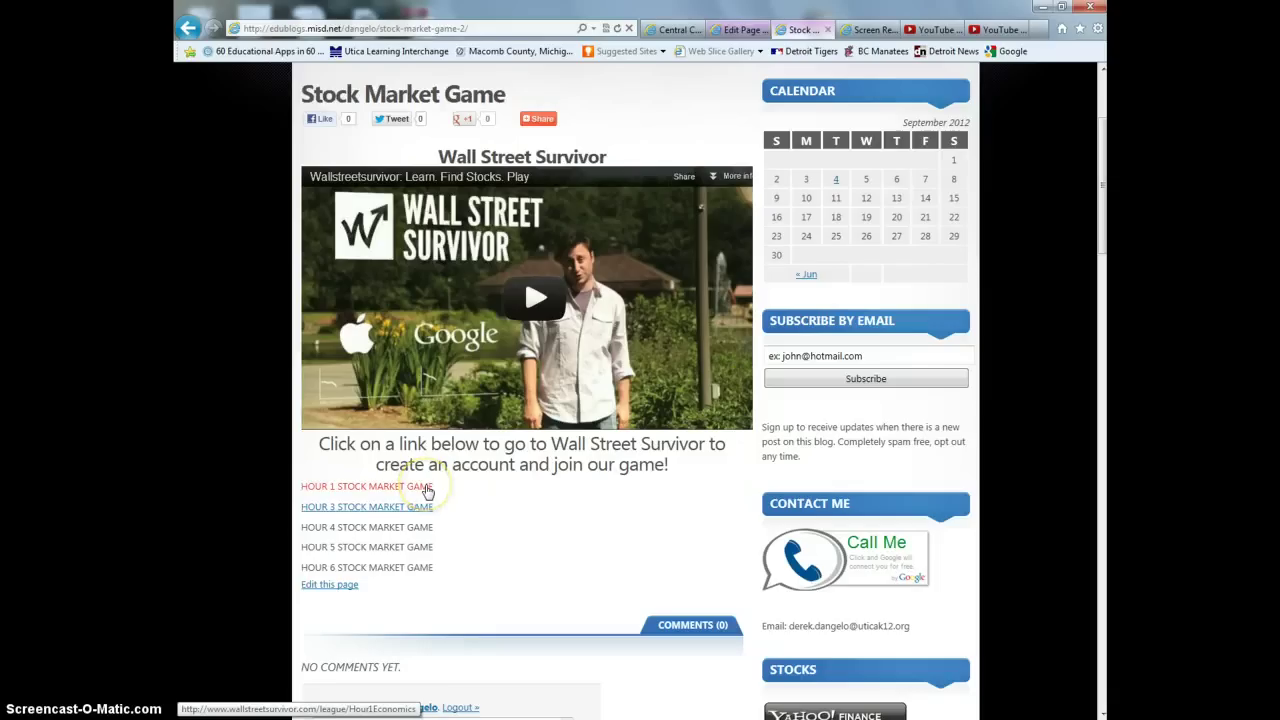
{"action": "left_click", "coordinate": [466, 490]}
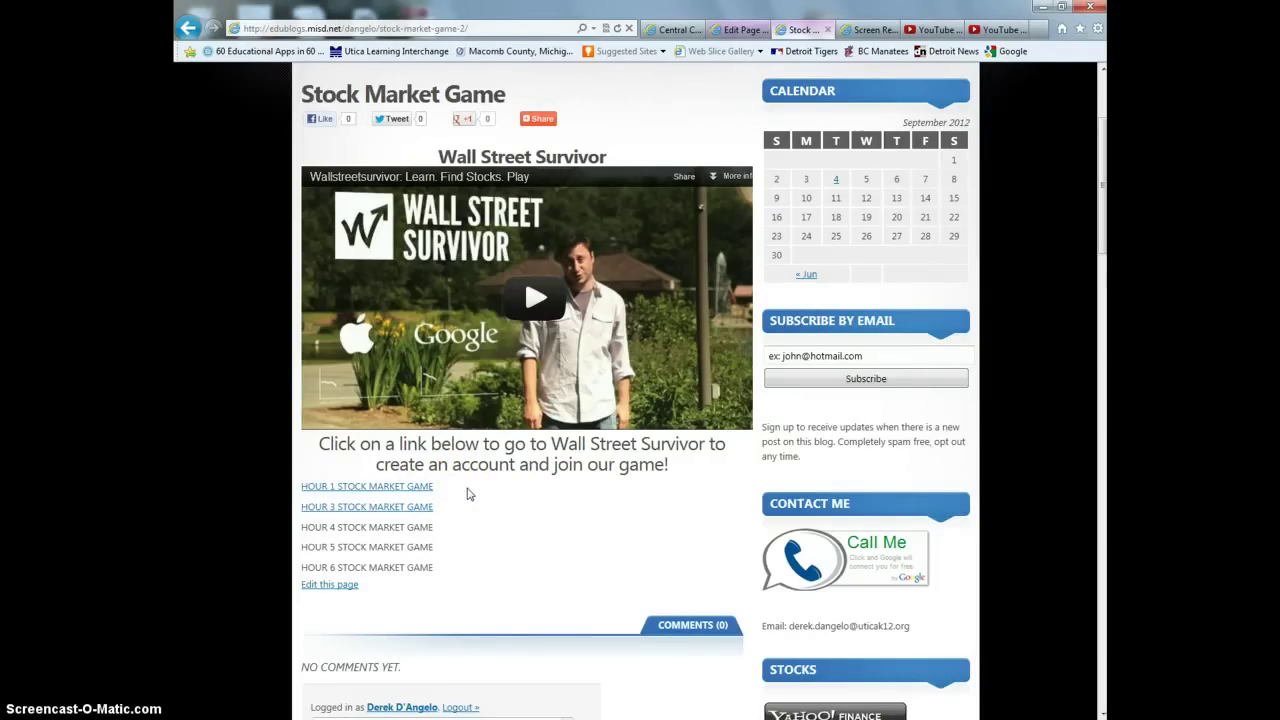
{"action": "left_click", "coordinate": [422, 488]}
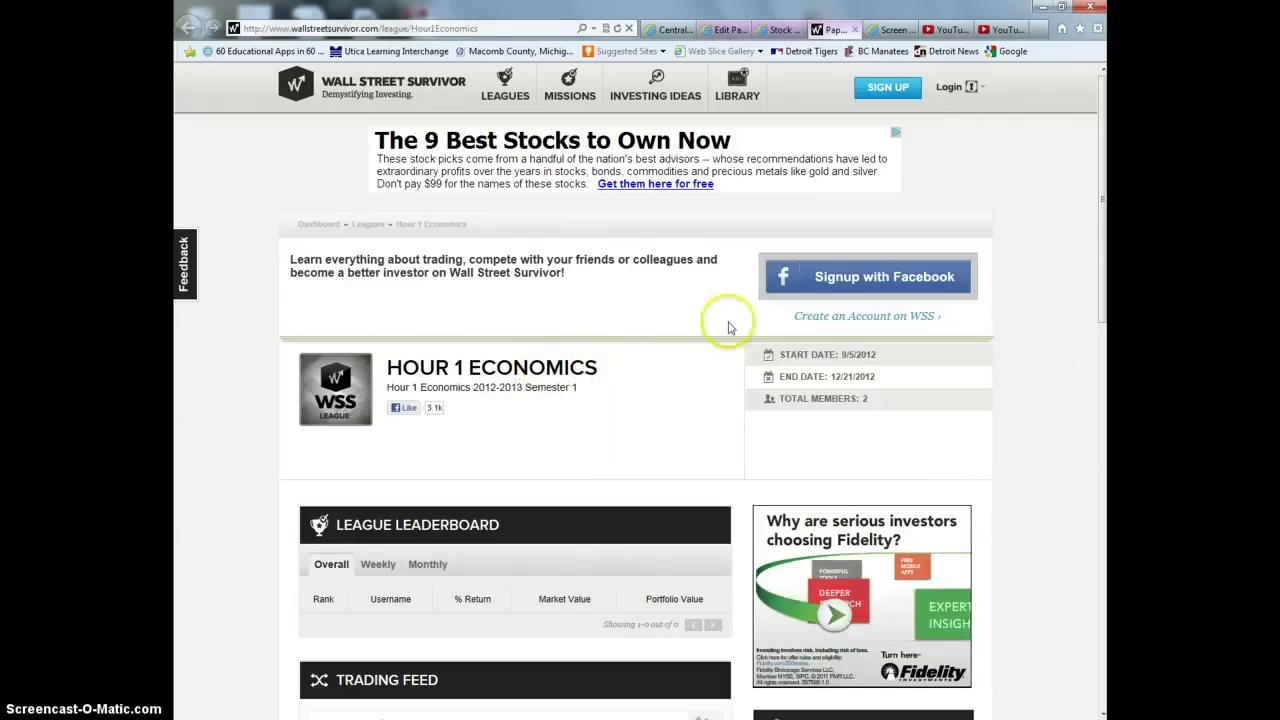
- Start creating a Wall Street Survivor account from the Hour 1 league page
{"action": "left_click", "coordinate": [828, 317]}
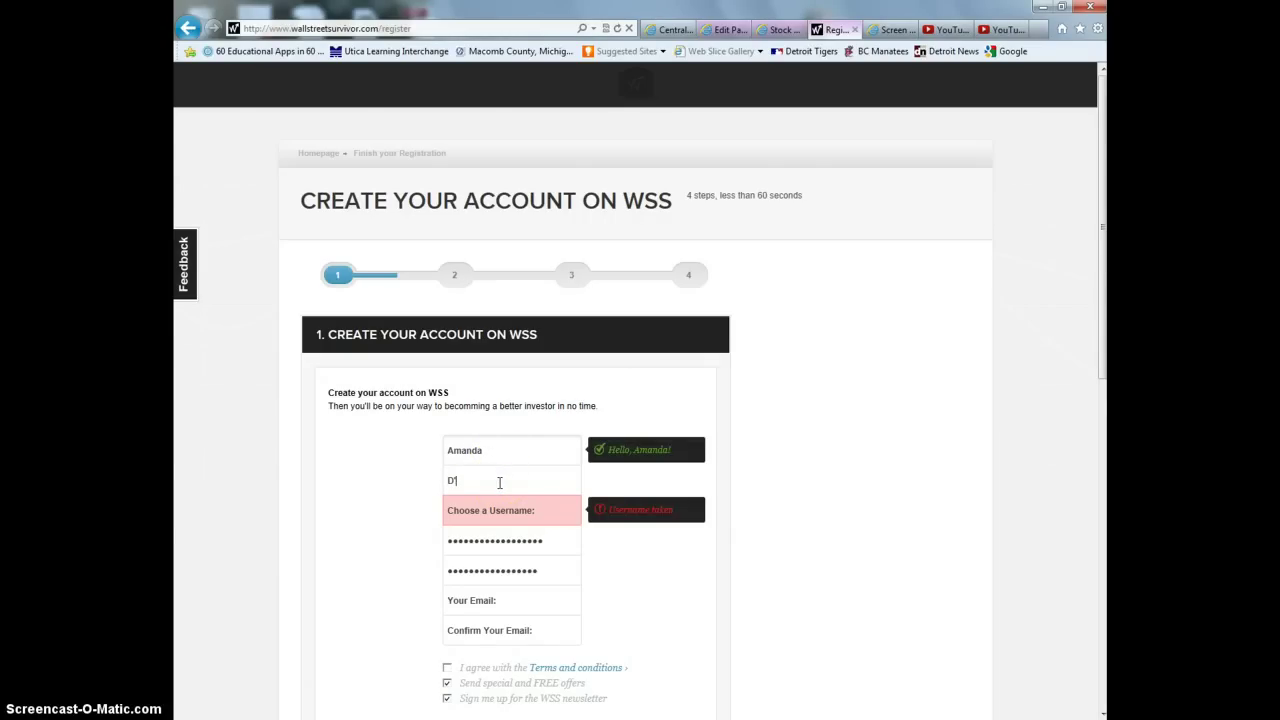
- Finish entering the last name, then clear the password field to re-enter it
{"action": "type", "text": "ngelo"}
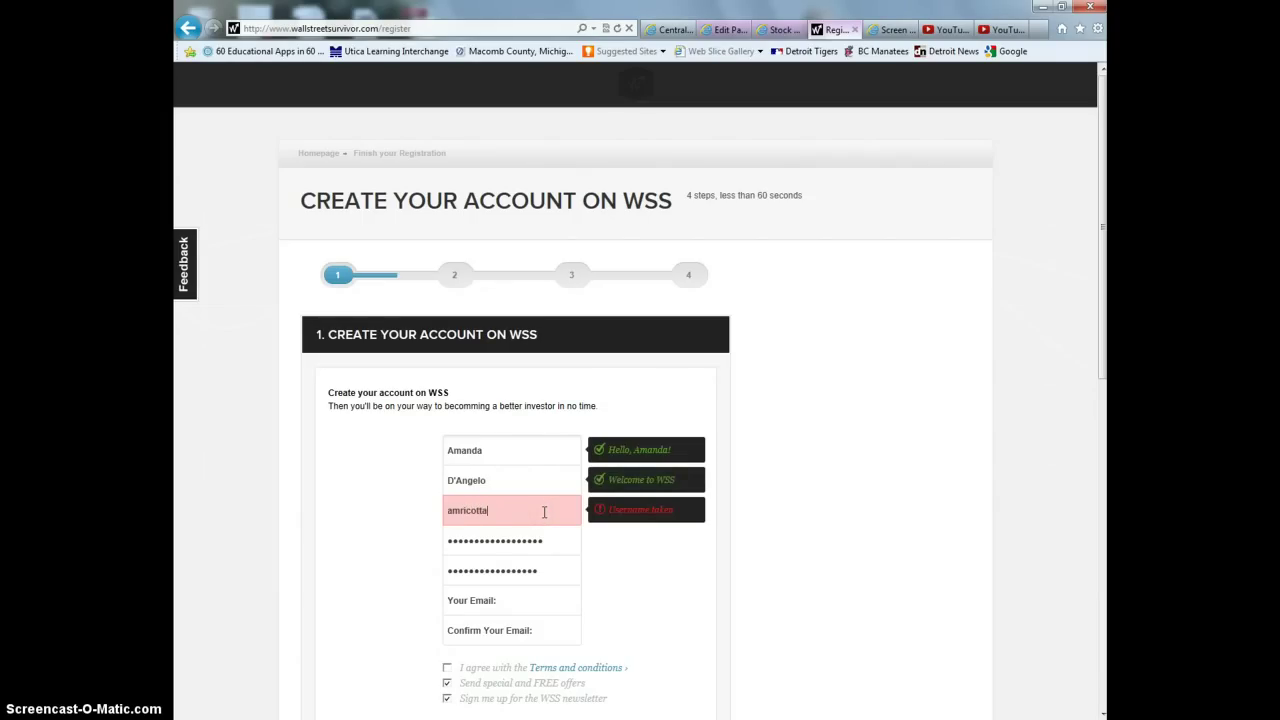
{"action": "left_click", "coordinate": [537, 541]}
{"action": "key", "text": "BackSpace"}
{"action": "key", "text": "BackSpace"}
{"action": "key", "text": "BackSpace"}
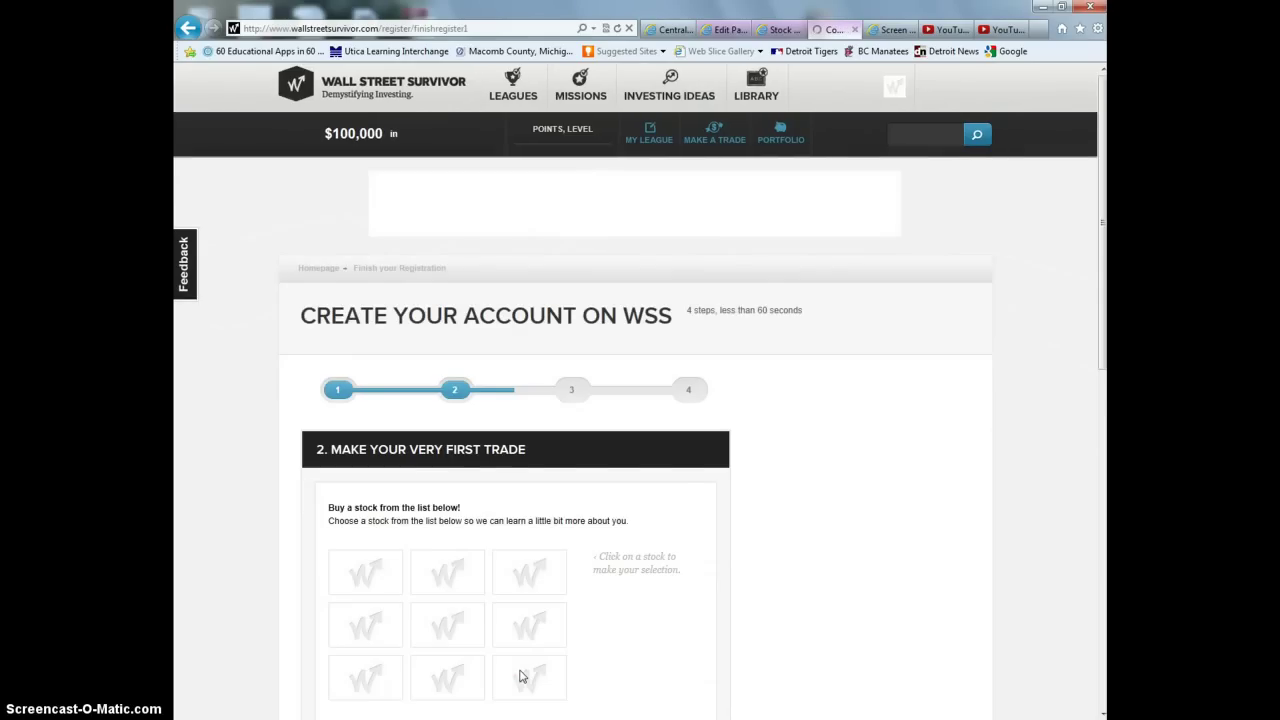
- Skip the first-trade step and scroll through the recommended traders list
{"action": "scroll", "coordinate": [520, 677], "scroll_direction": "down", "scroll_amount": 3}
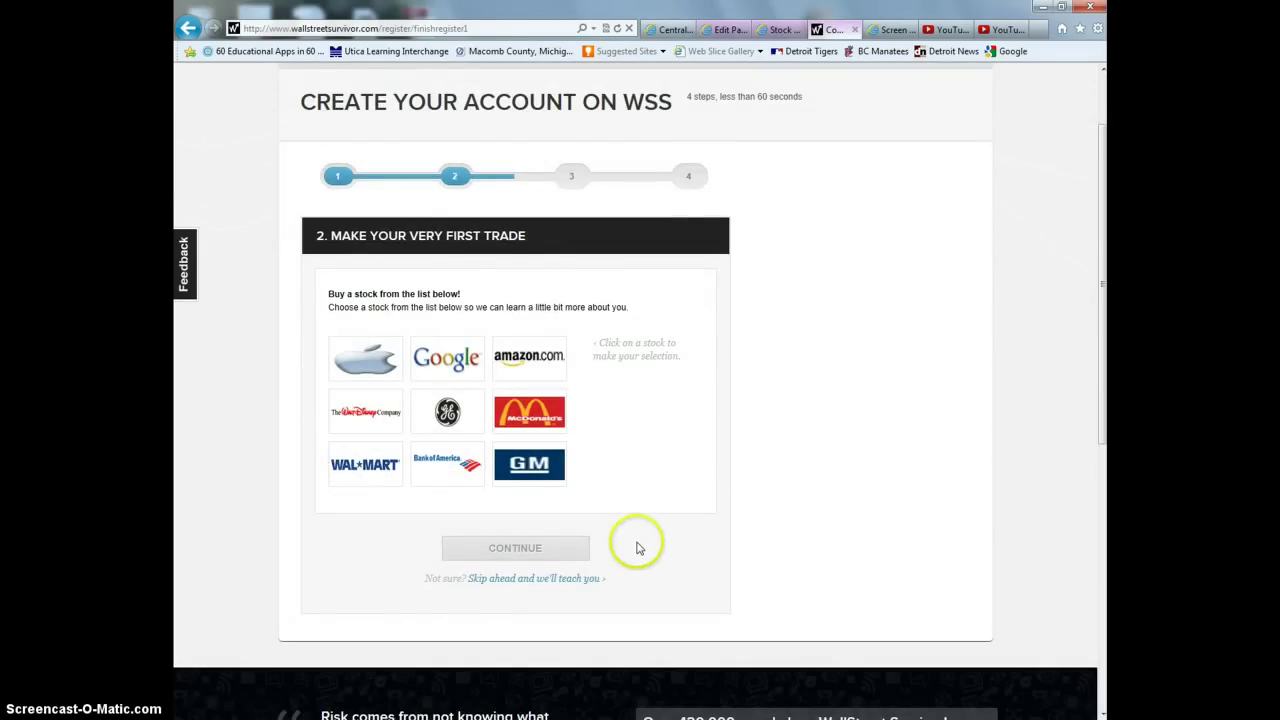
{"action": "left_click", "coordinate": [558, 579]}
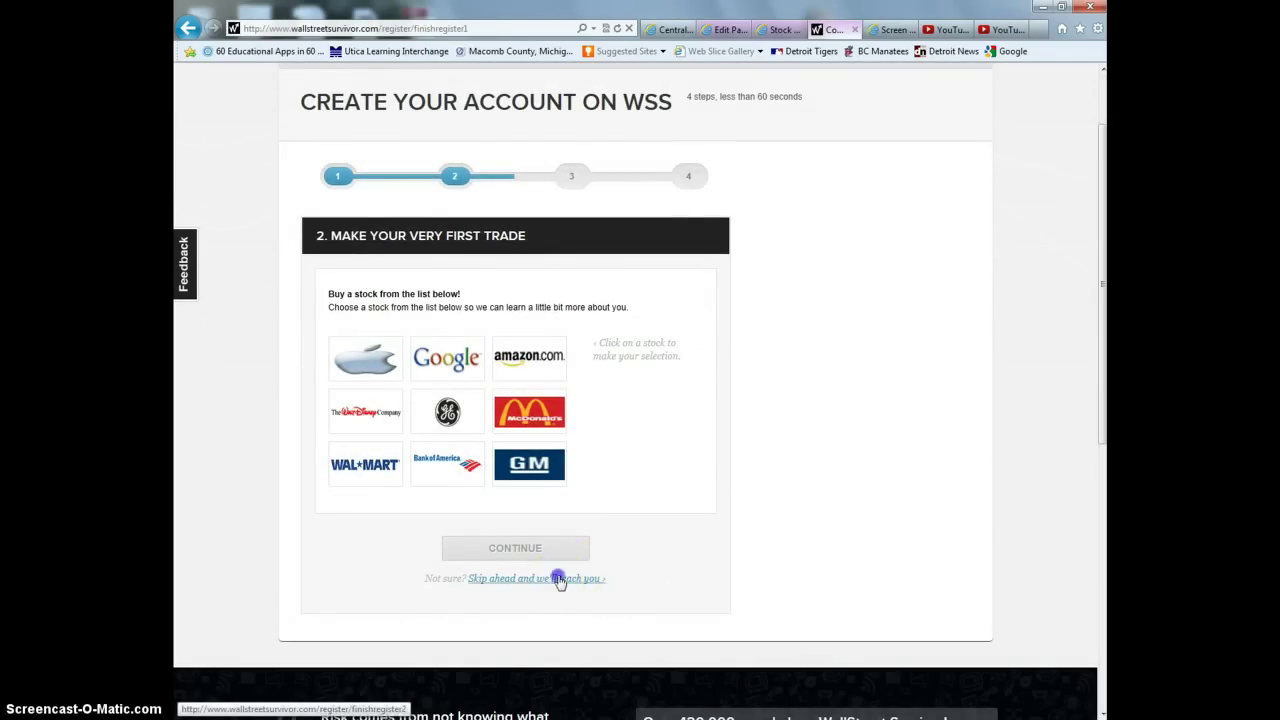
{"action": "scroll", "coordinate": [560, 582], "scroll_direction": "down", "scroll_amount": 3}
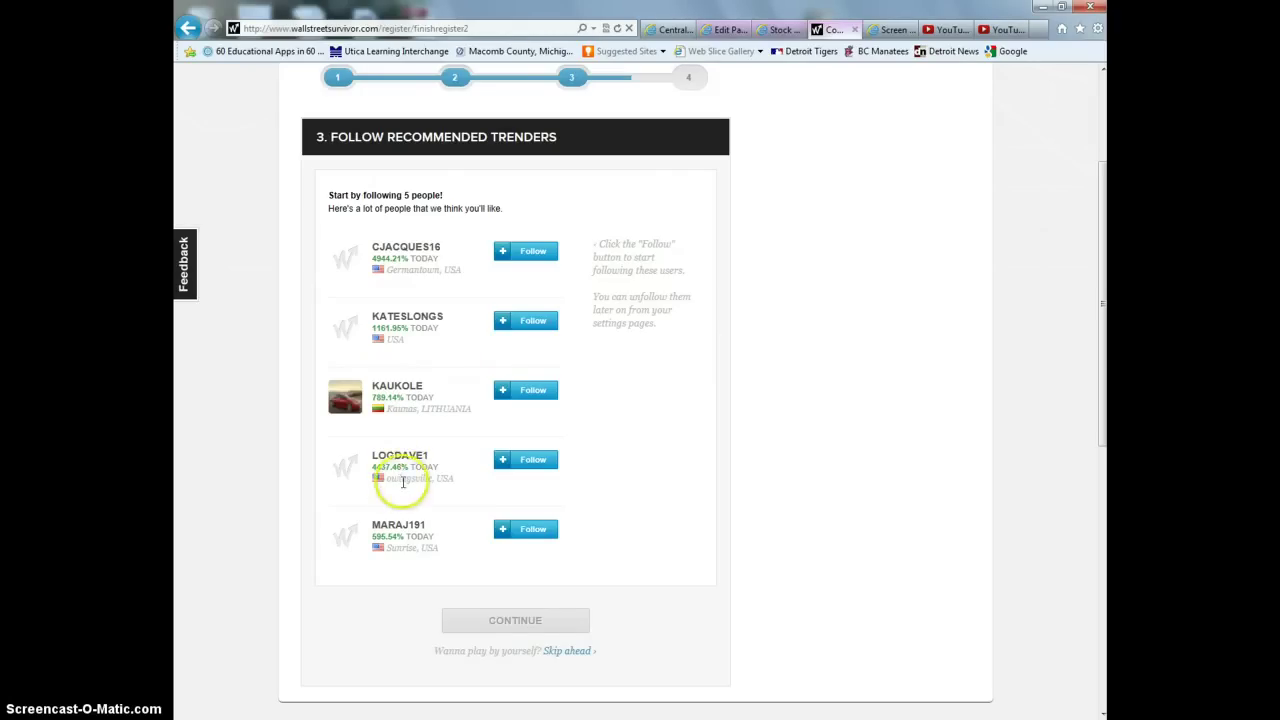
- Skip following recommended traders and skip inviting friends
{"action": "left_click", "coordinate": [561, 651]}
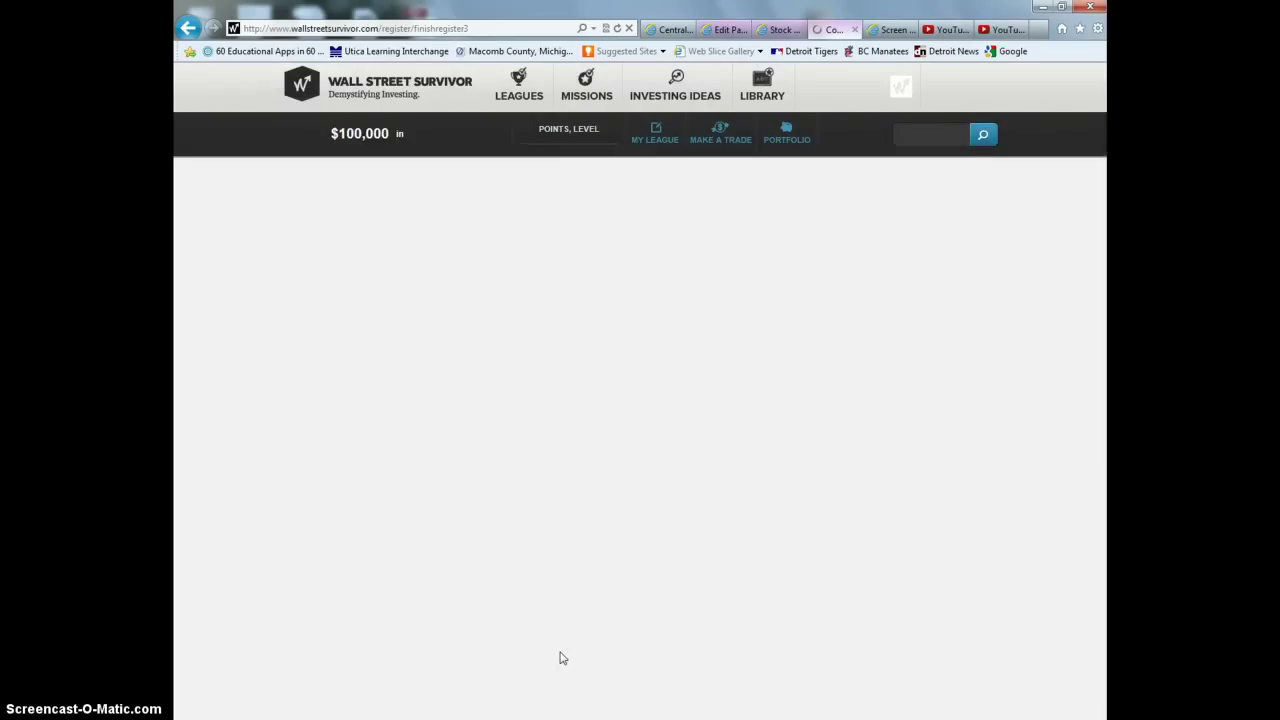
{"action": "scroll", "coordinate": [563, 657], "scroll_direction": "down", "scroll_amount": 2}
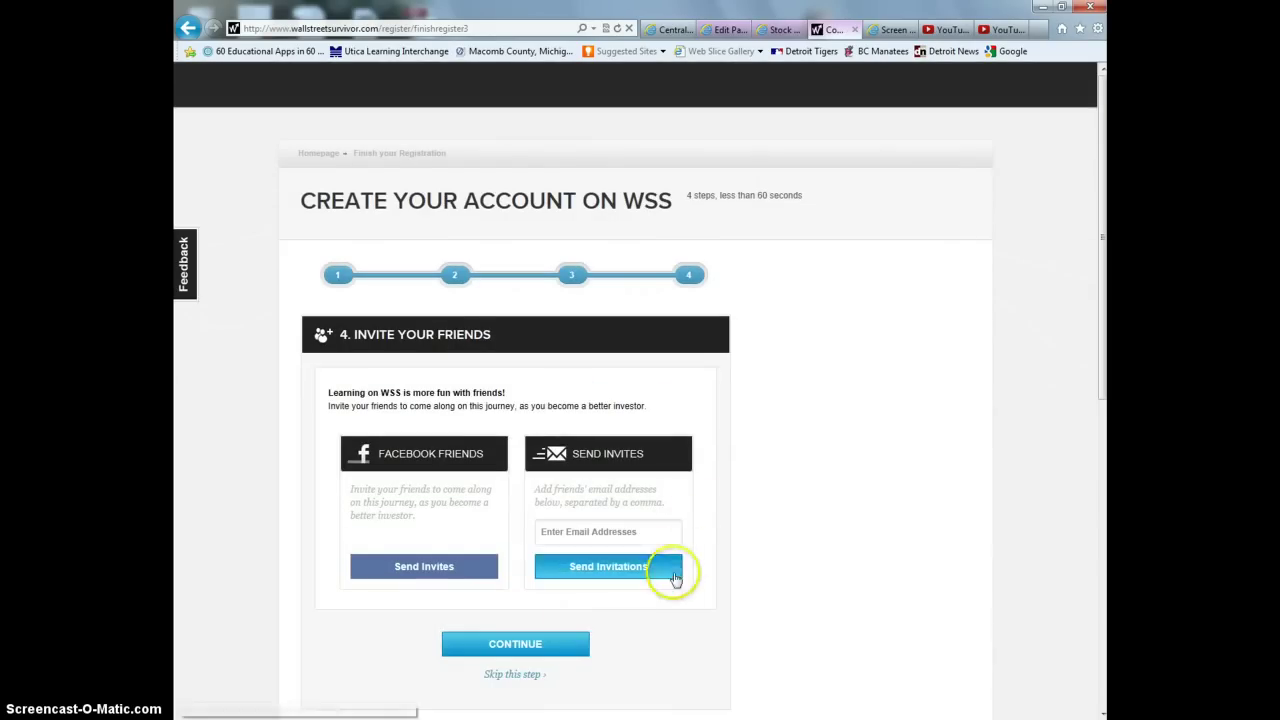
{"action": "left_click", "coordinate": [520, 675]}
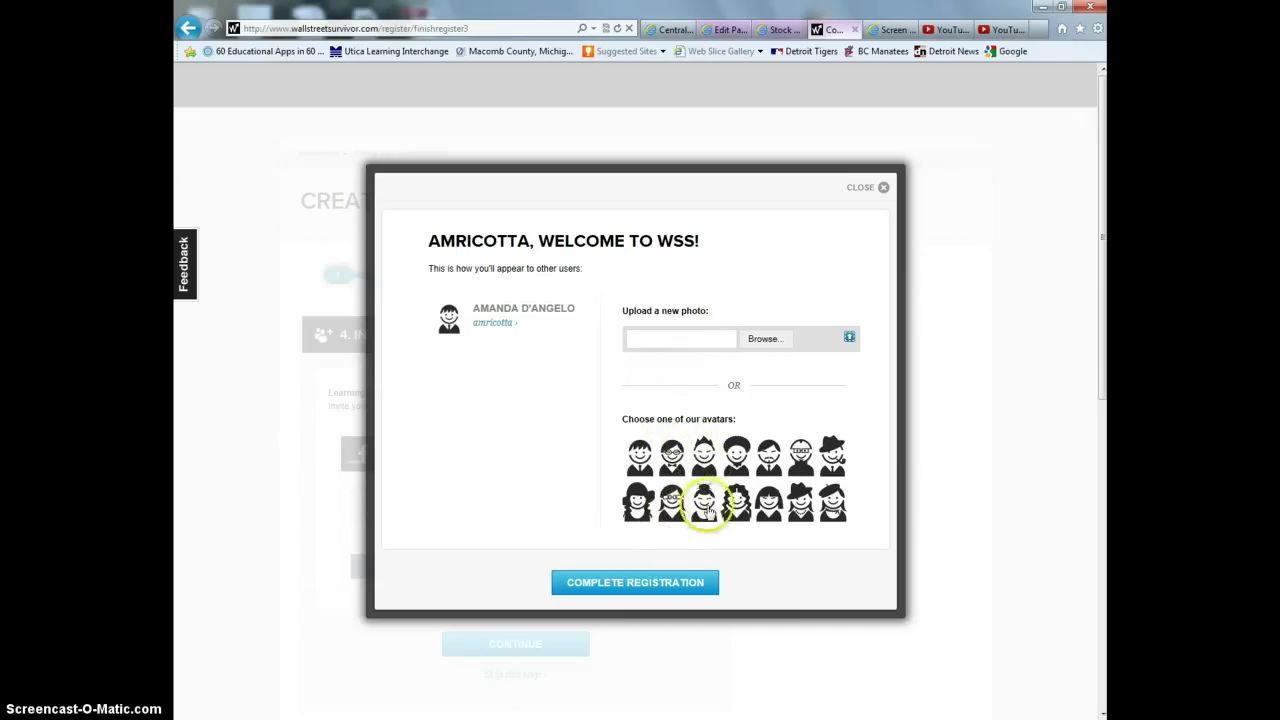
- Choose the long-haired avatar, complete registration, and dismiss the welcome message
{"action": "left_click", "coordinate": [736, 502]}
{"action": "left_click", "coordinate": [670, 582]}
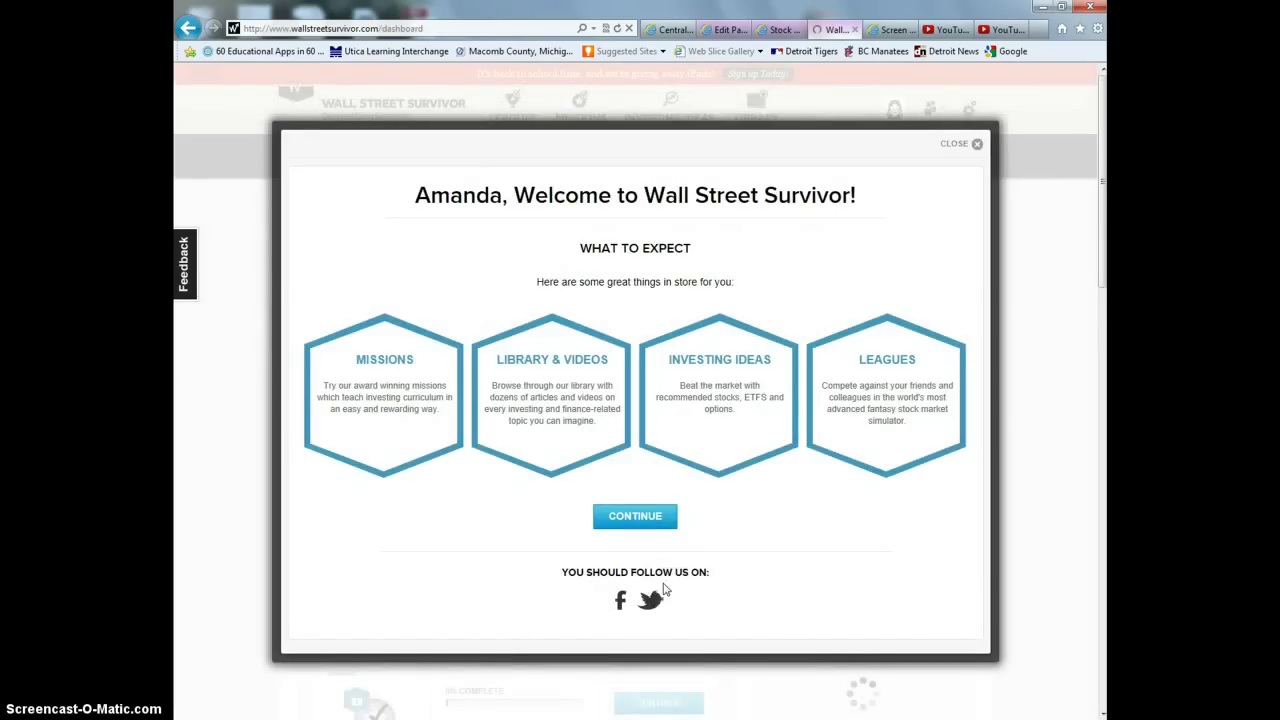
{"action": "left_click", "coordinate": [655, 578]}
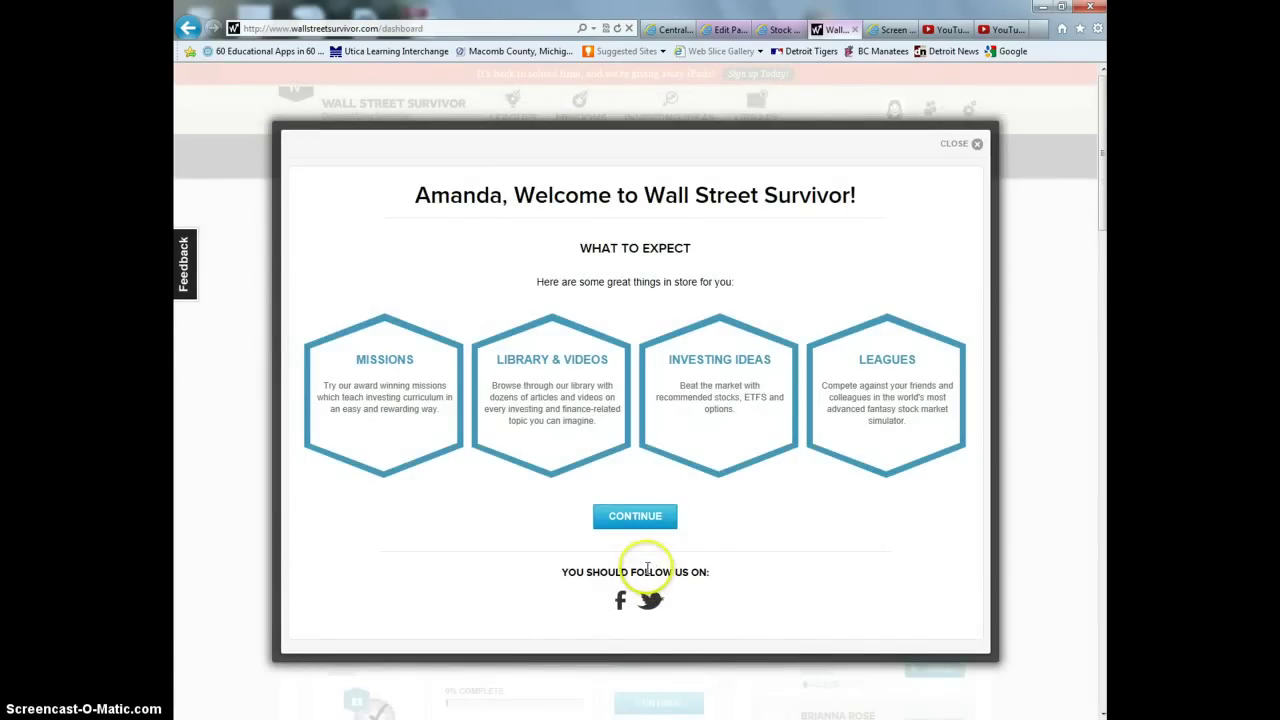
{"action": "left_click", "coordinate": [647, 525]}
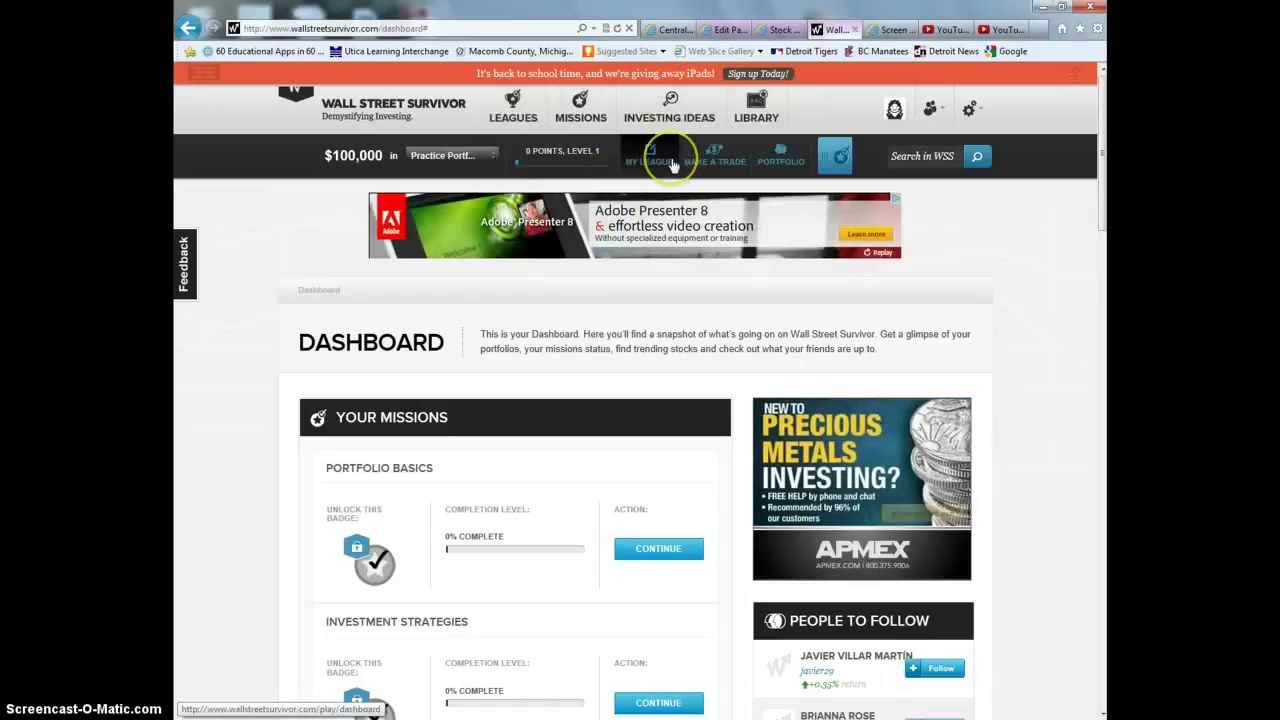
- Review the Practice, WSS Beta and Mission portfolios, then reveal the league options
{"action": "left_click", "coordinate": [495, 160]}
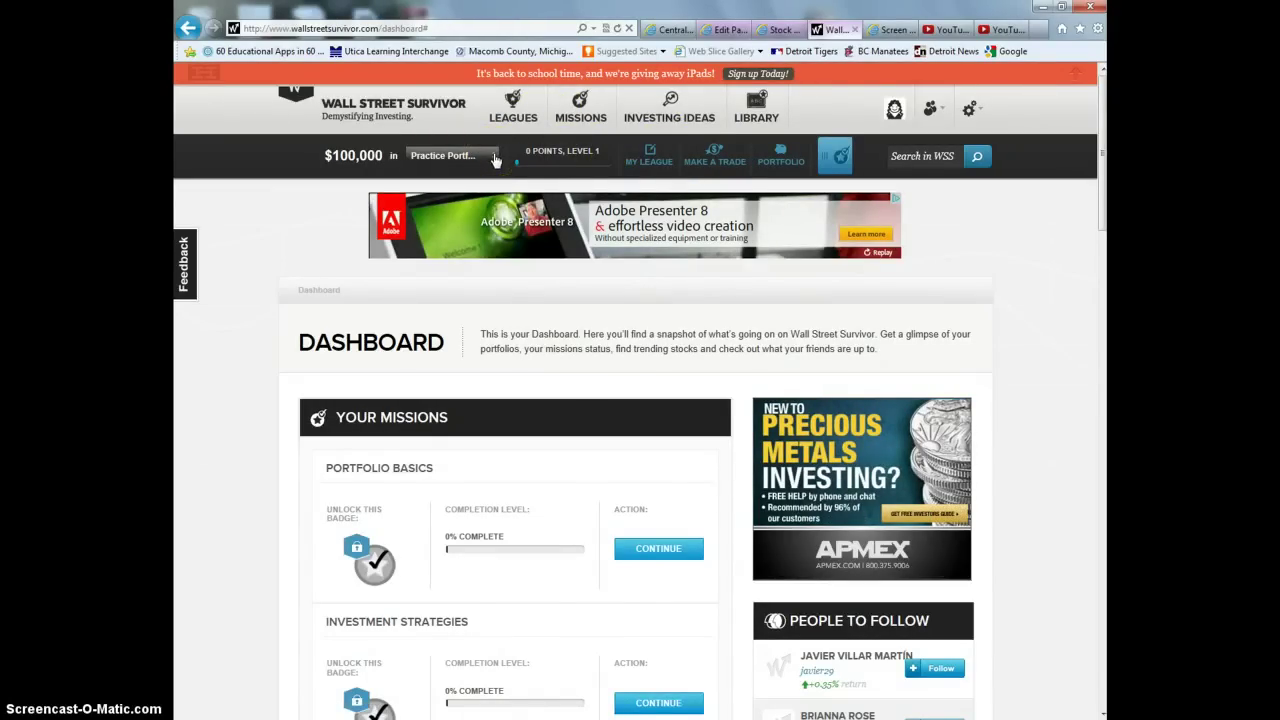
{"action": "left_click", "coordinate": [495, 160]}
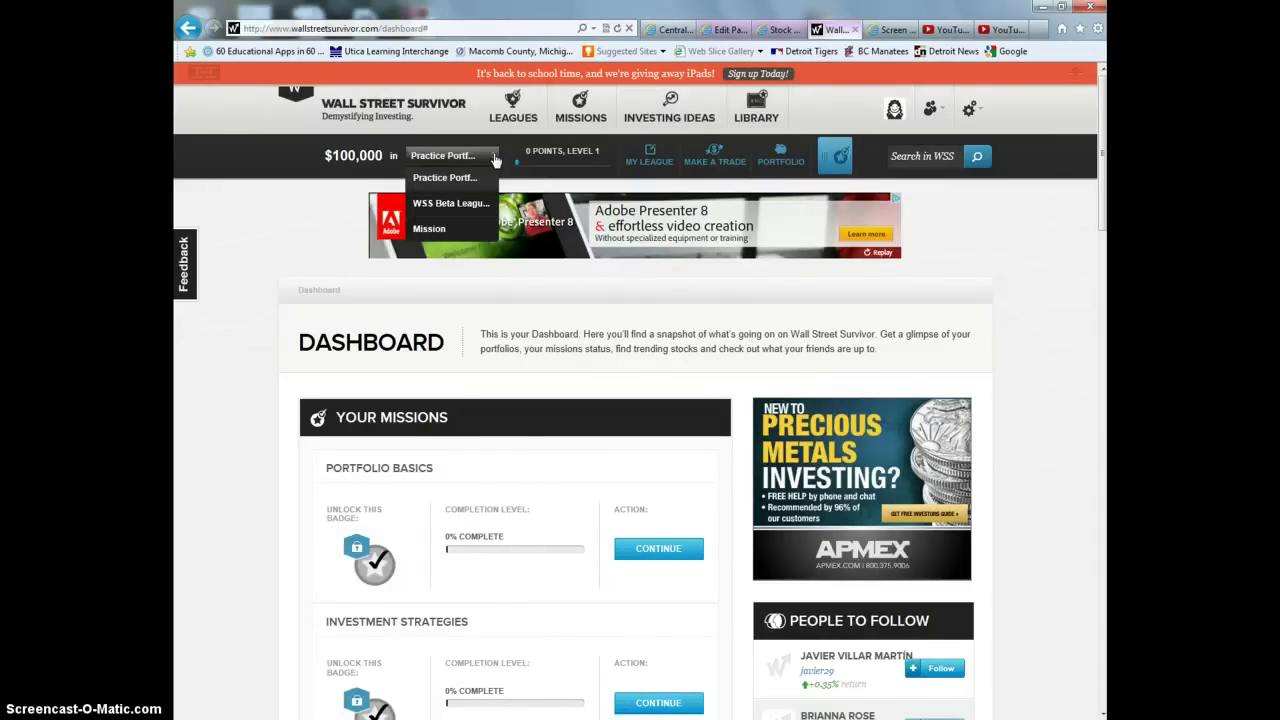
{"action": "left_click_drag", "start_coordinate": [495, 160], "coordinate": [481, 213]}
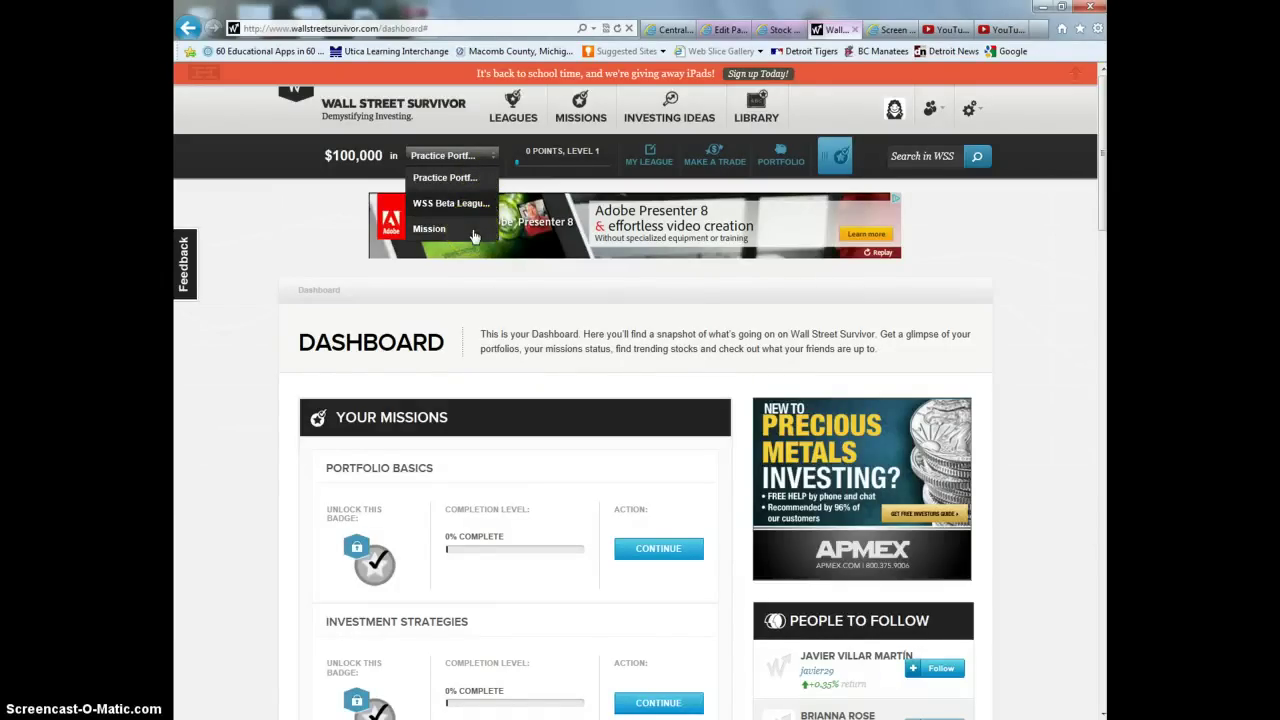
{"action": "left_click", "coordinate": [650, 158]}
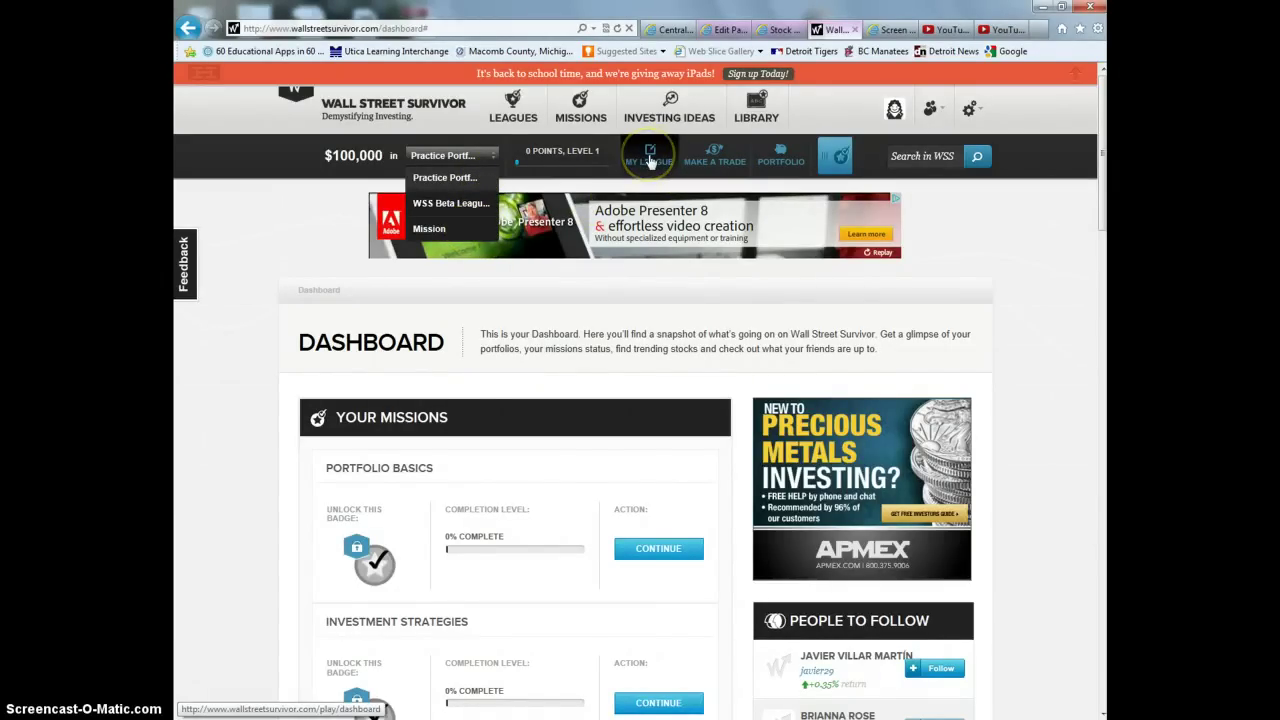
{"action": "left_click", "coordinate": [512, 103]}
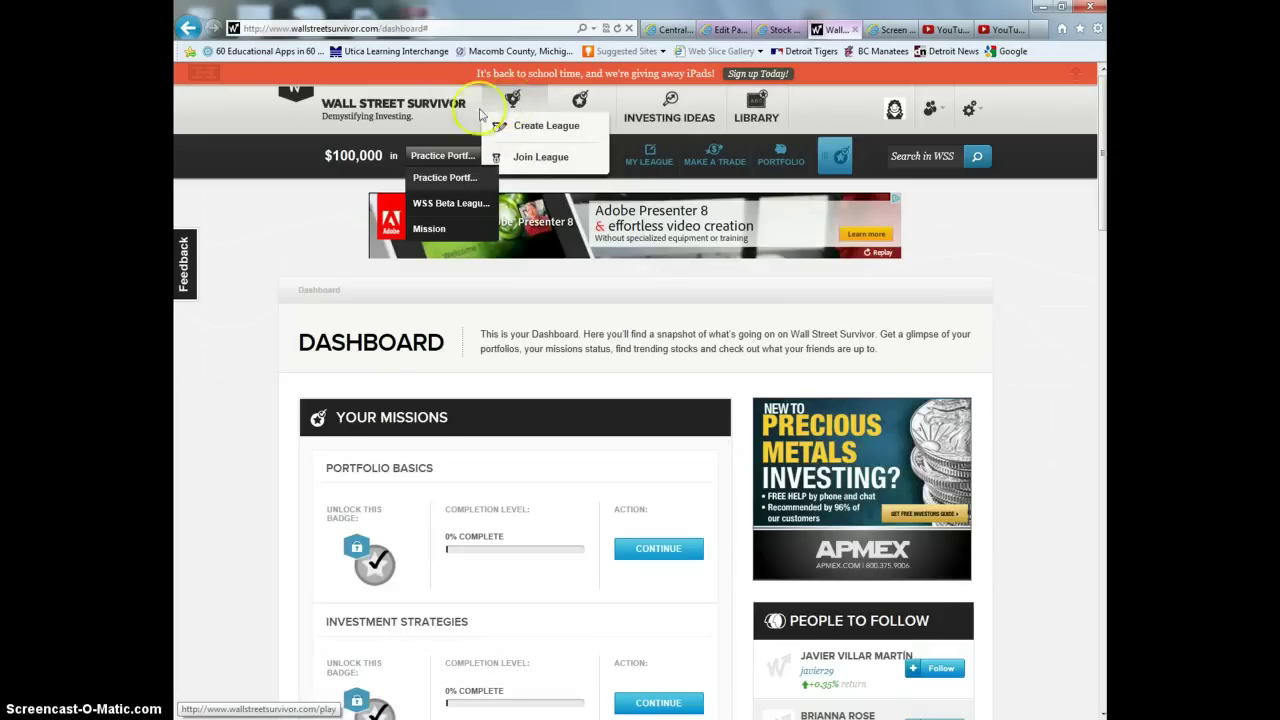
- Search for the 'Hour 1 Economics' league and choose to join it
{"action": "left_click", "coordinate": [533, 166]}
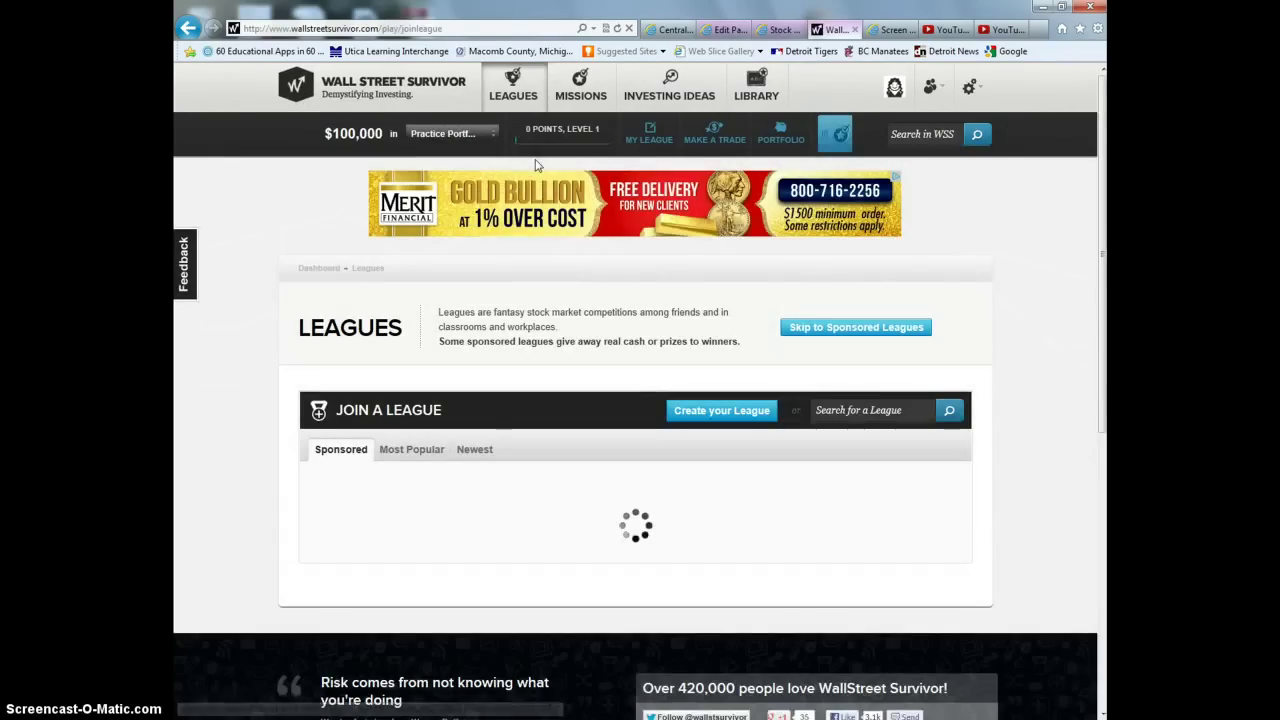
{"action": "left_click", "coordinate": [848, 412]}
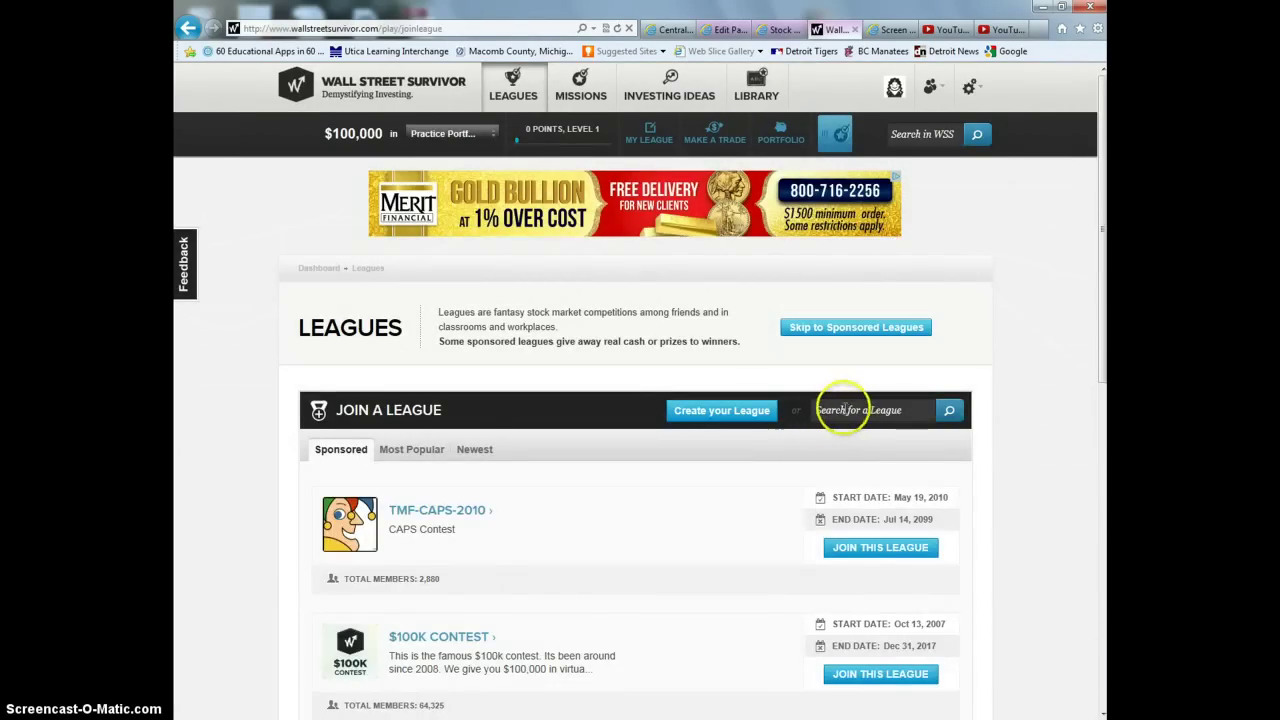
{"action": "left_click", "coordinate": [845, 409]}
{"action": "type", "text": "our"}
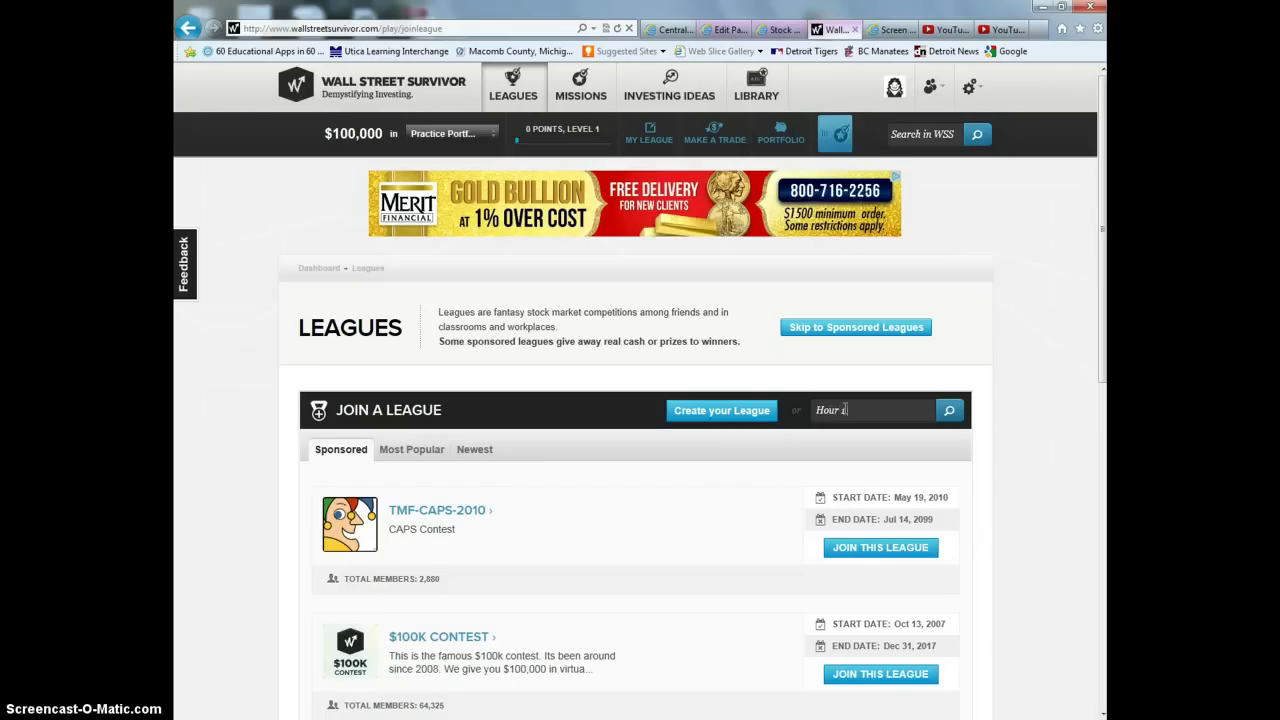
{"action": "type", "text": " 1 Economics"}
{"action": "left_click", "coordinate": [948, 410]}
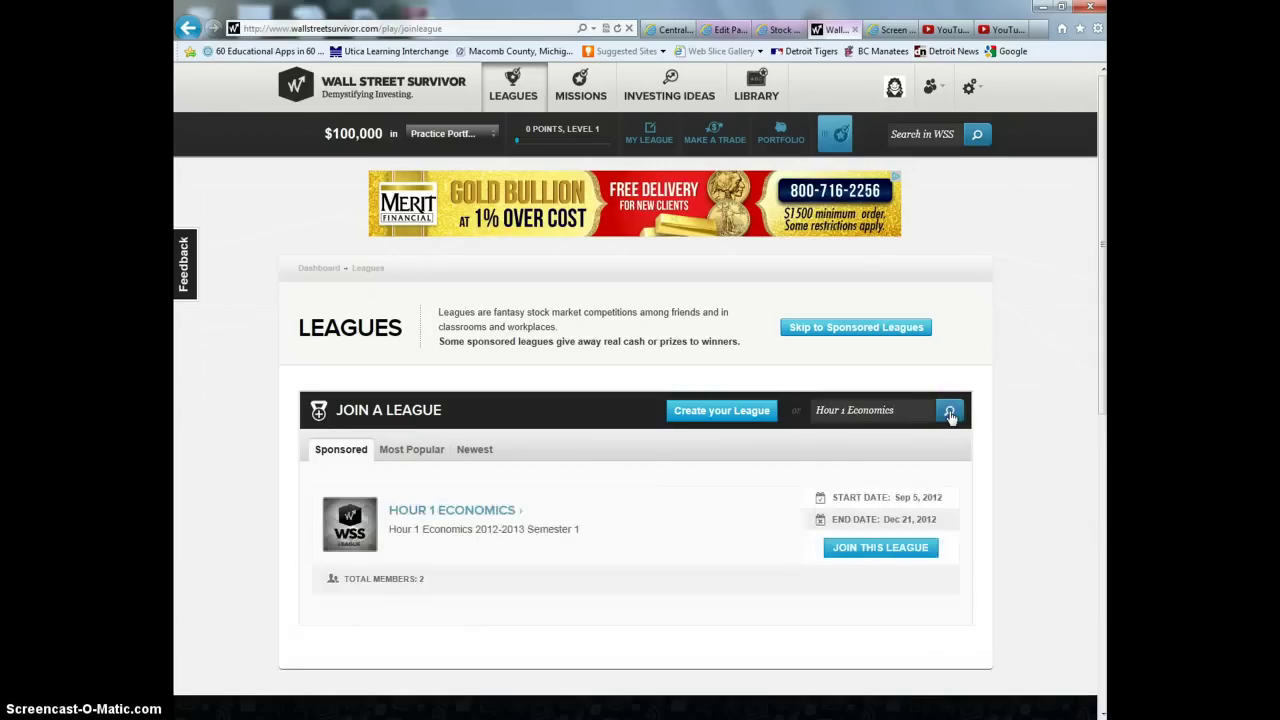
{"action": "left_click", "coordinate": [929, 427]}
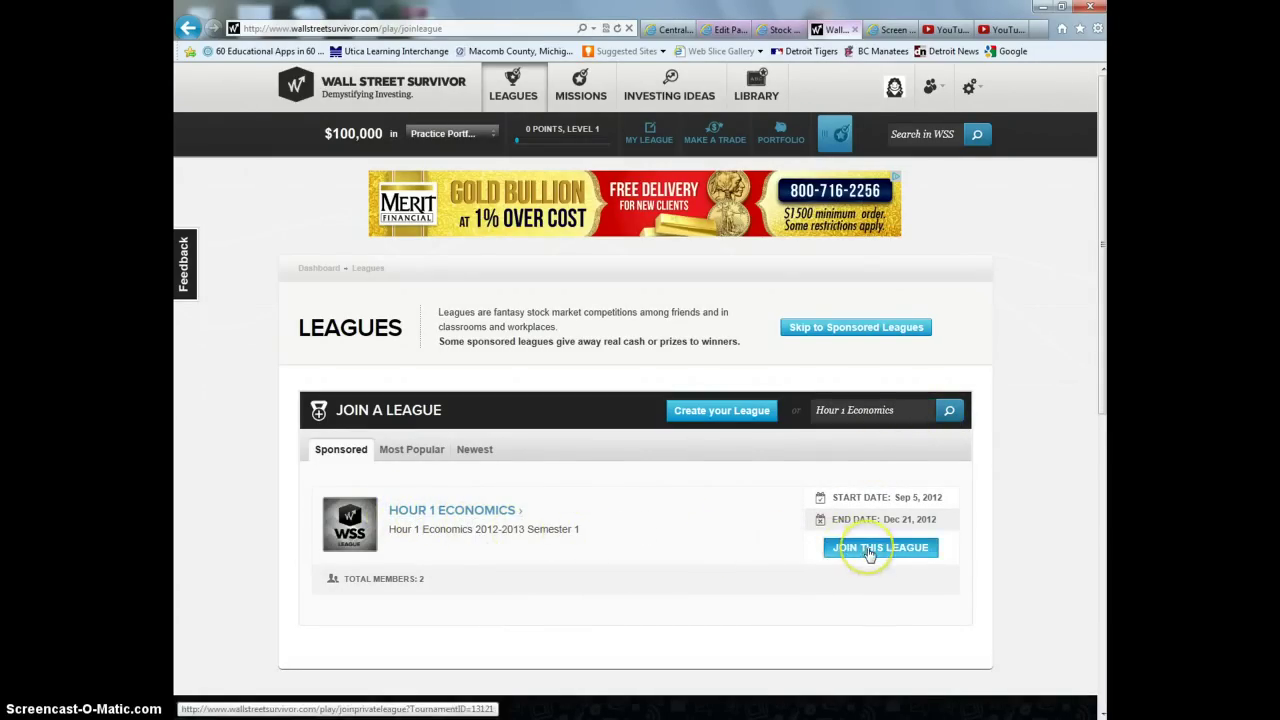
{"action": "left_click", "coordinate": [898, 515]}
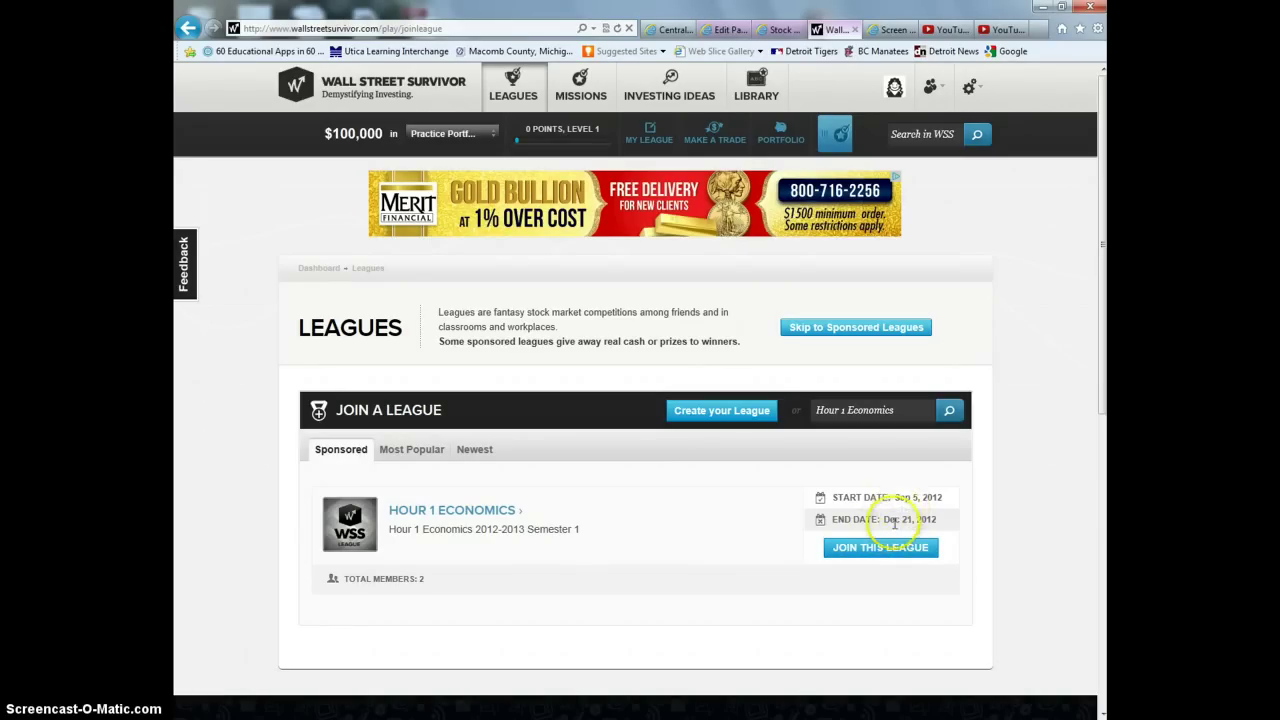
{"action": "left_click", "coordinate": [886, 550]}
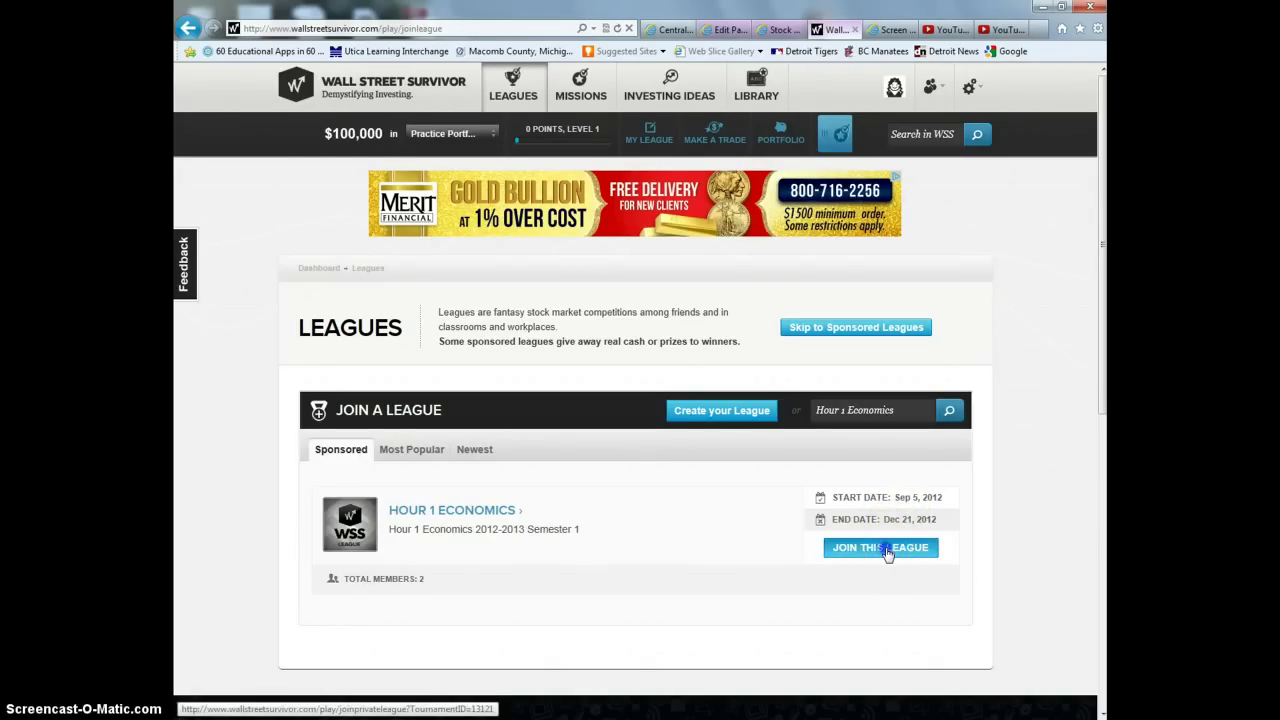
- Enter the league password to join Hour 1 Economics
{"action": "left_click", "coordinate": [837, 673]}
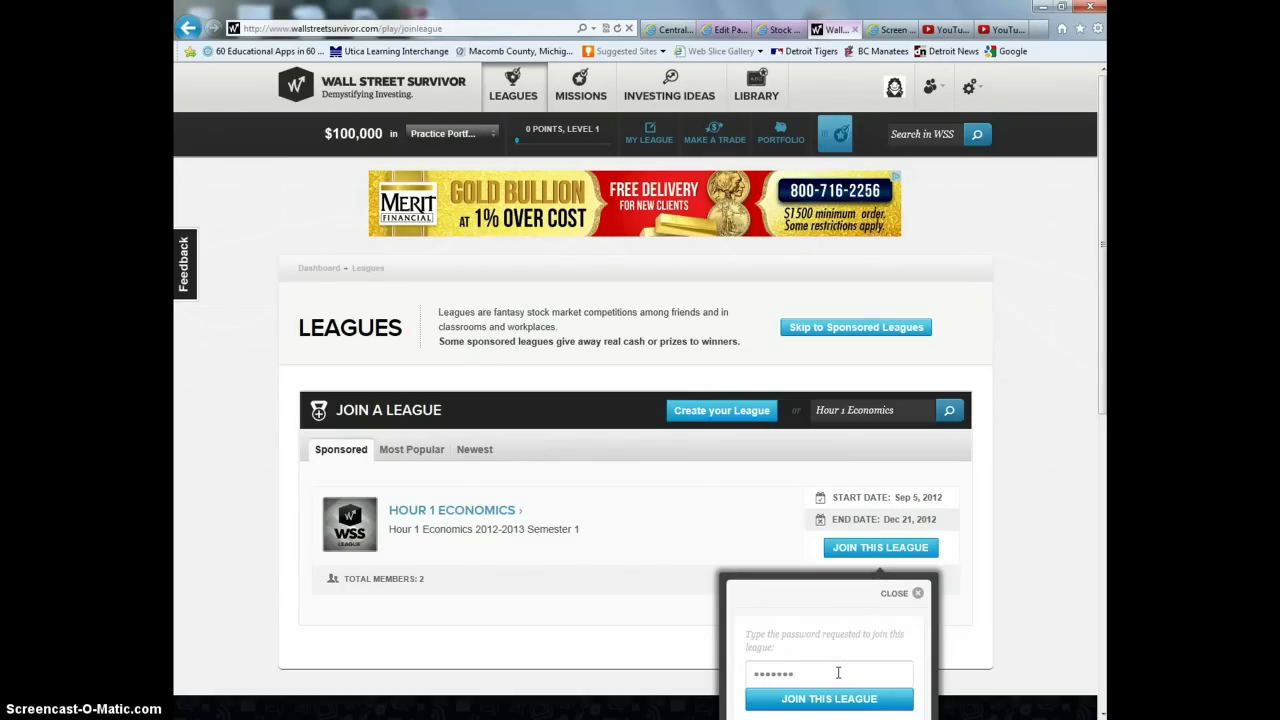
{"action": "left_click", "coordinate": [838, 700]}
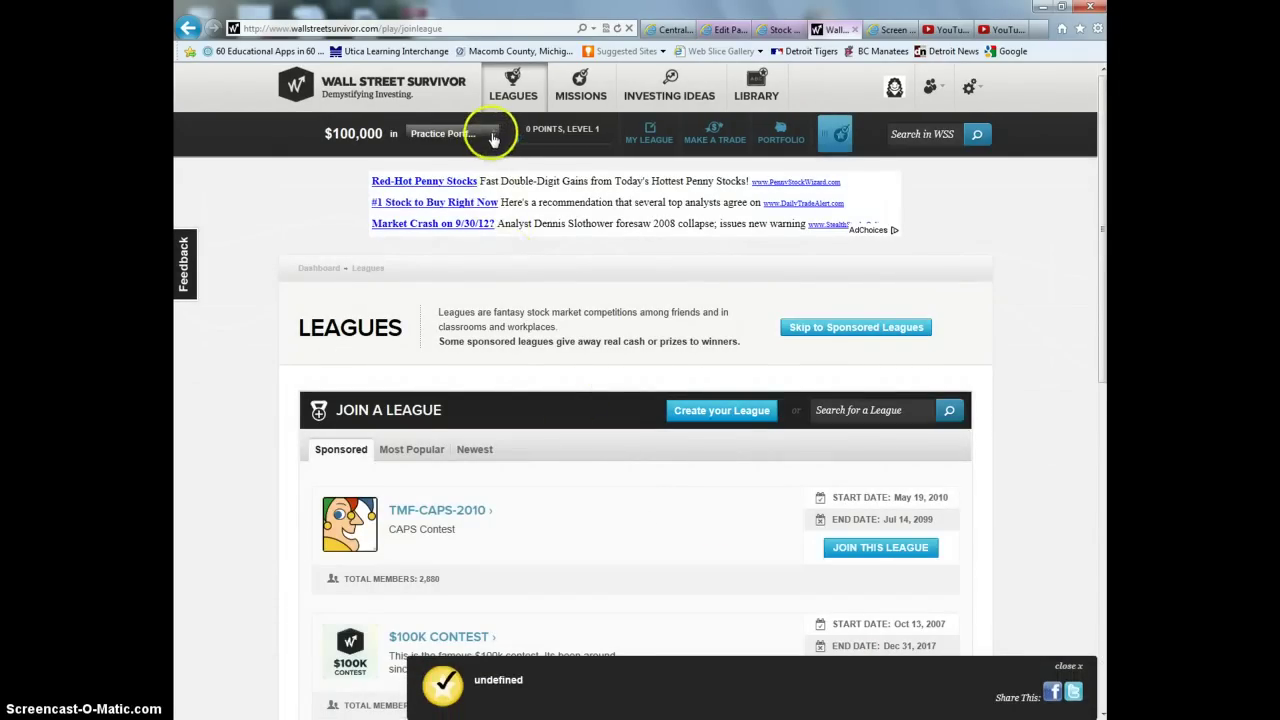
- Check that Hour 1 Economics is listed among portfolios, then open the account settings menu
{"action": "left_click", "coordinate": [488, 134]}
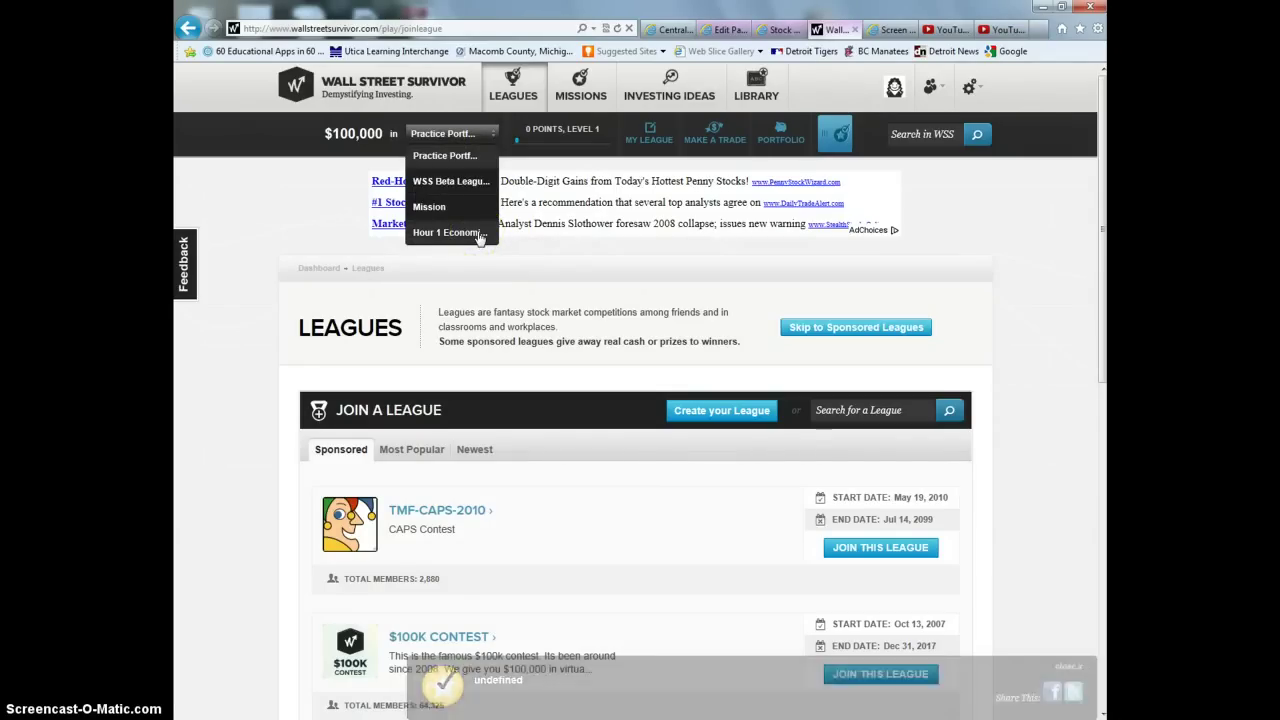
{"action": "left_click", "coordinate": [447, 207]}
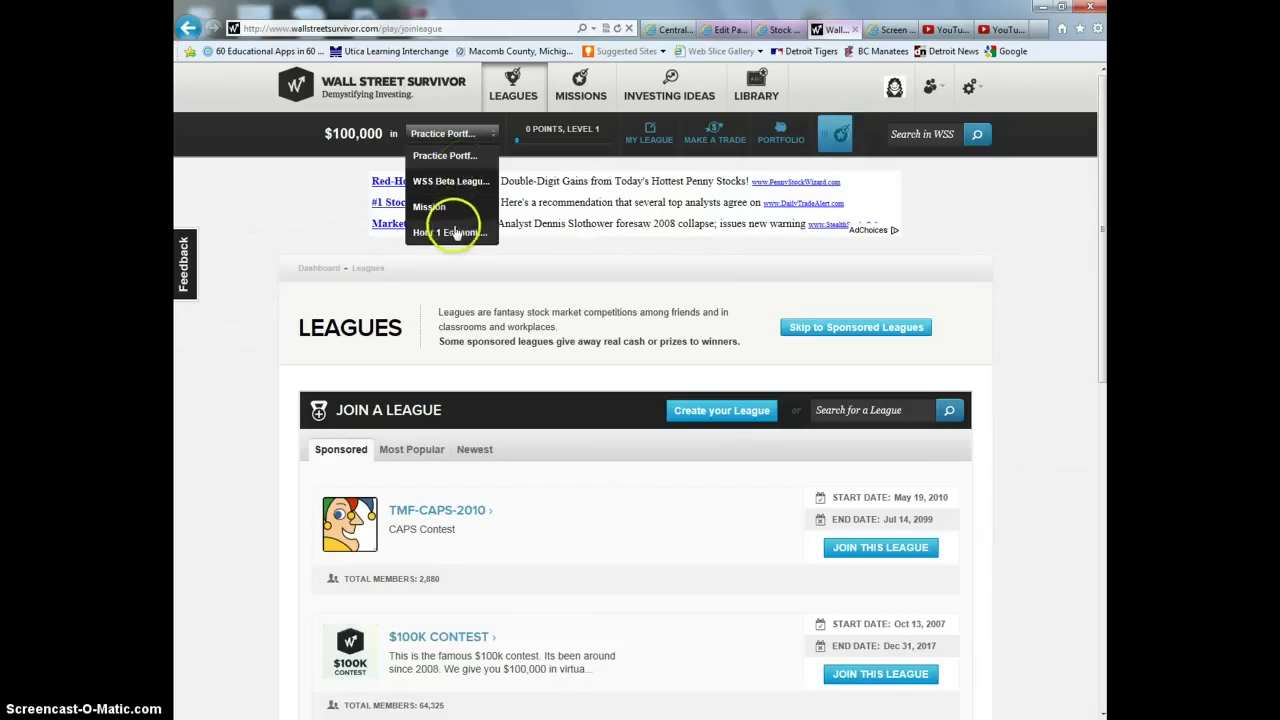
{"action": "left_click", "coordinate": [461, 143]}
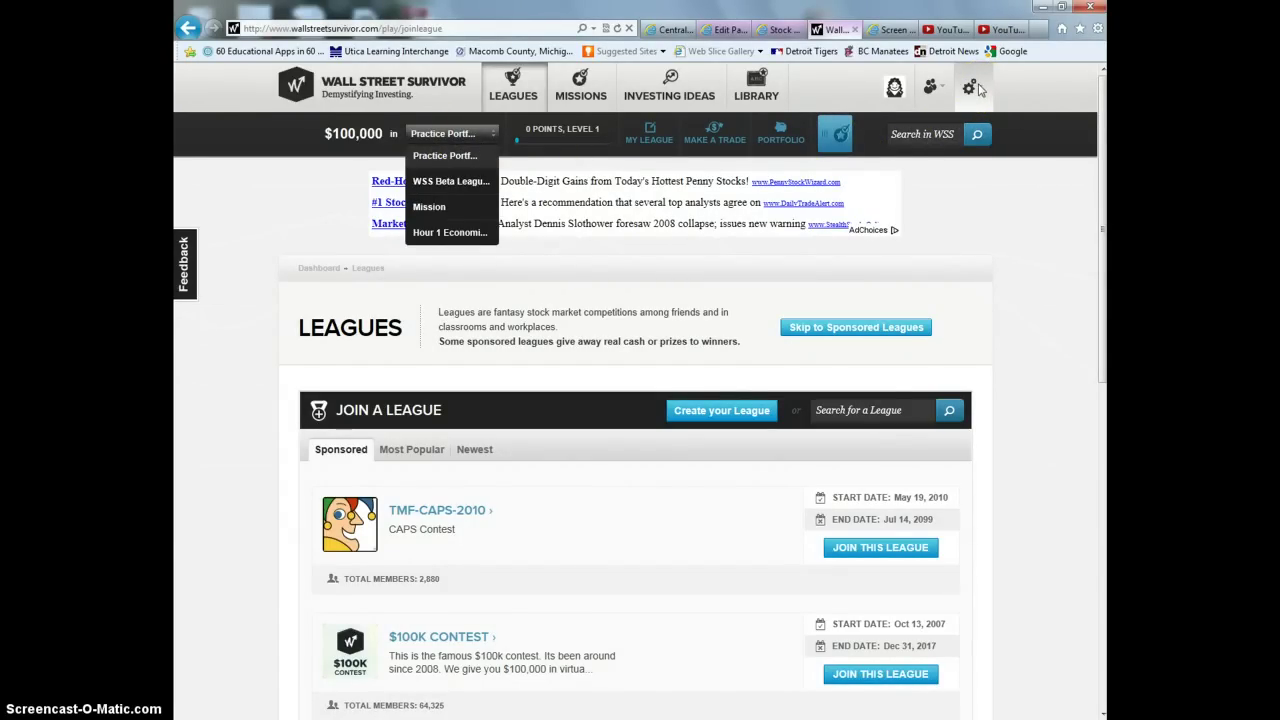
{"action": "left_click", "coordinate": [985, 88]}
- Go to My Preferences from the gear menu and put the profile into edit mode
{"action": "left_click", "coordinate": [982, 89]}
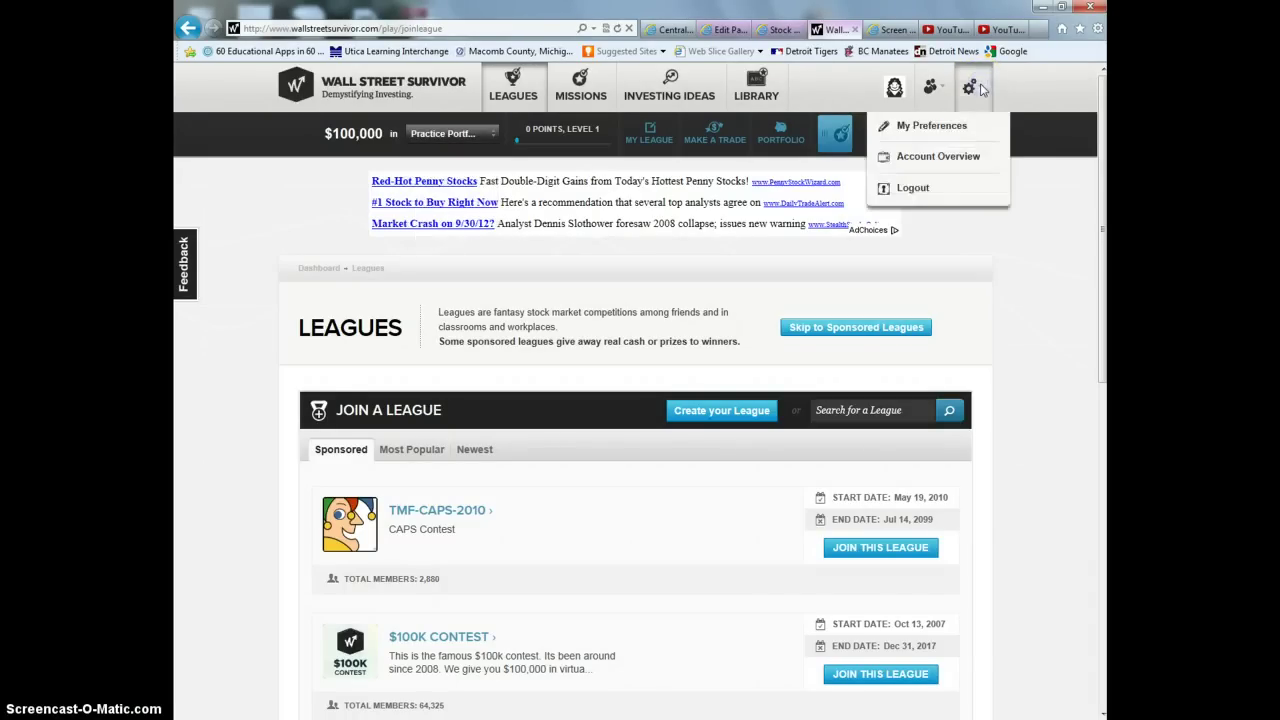
{"action": "left_click", "coordinate": [967, 160]}
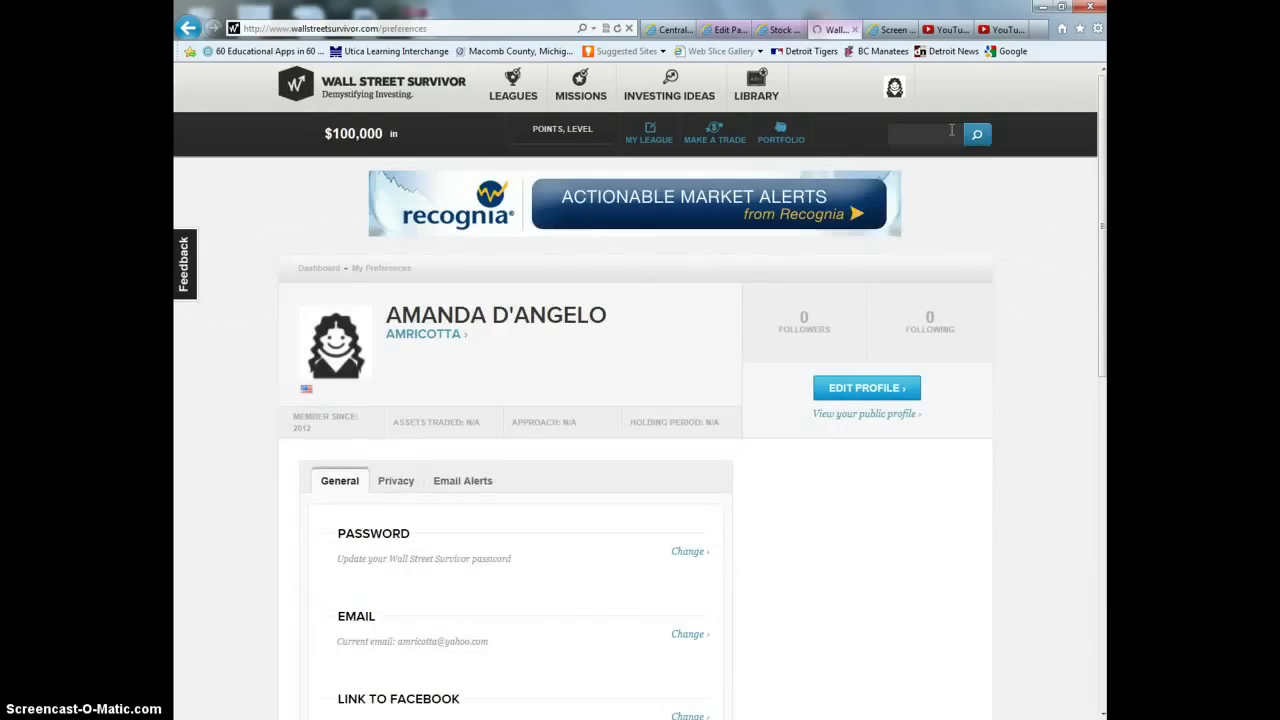
{"action": "left_click", "coordinate": [870, 397]}
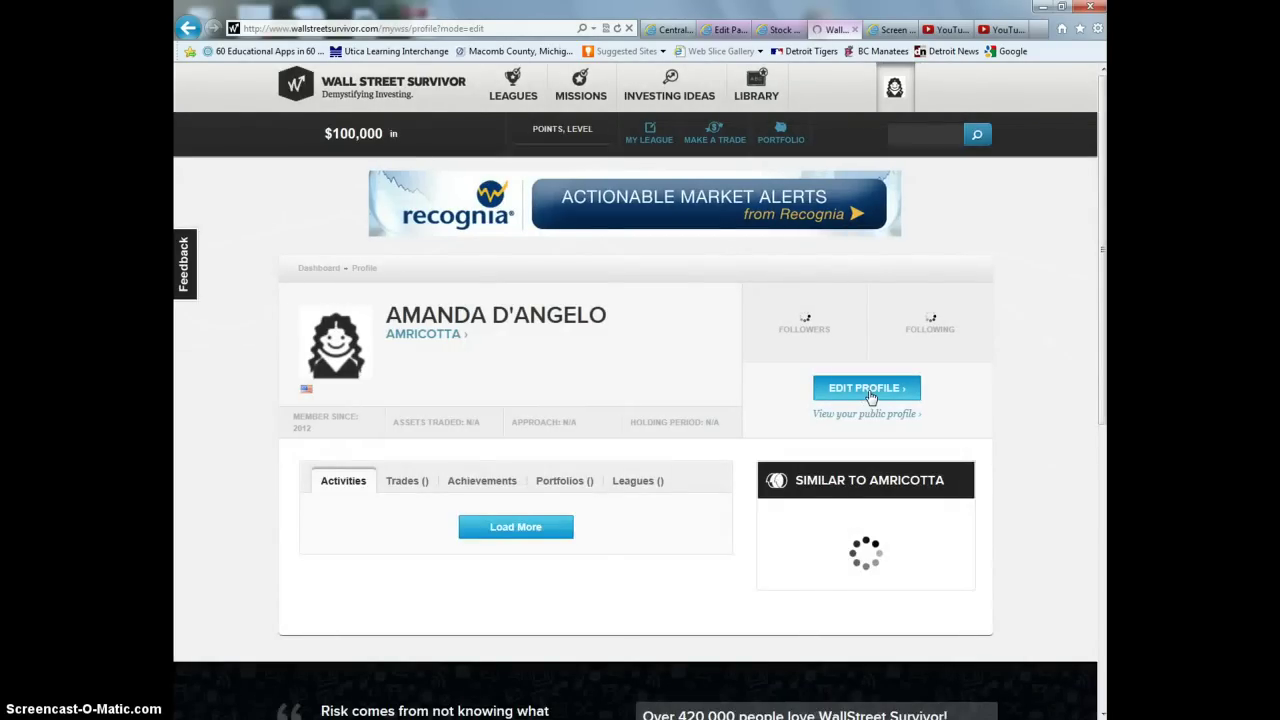
- Show the Leagues tab listing the account's leagues and scroll down to Mission
{"action": "left_click", "coordinate": [640, 480]}
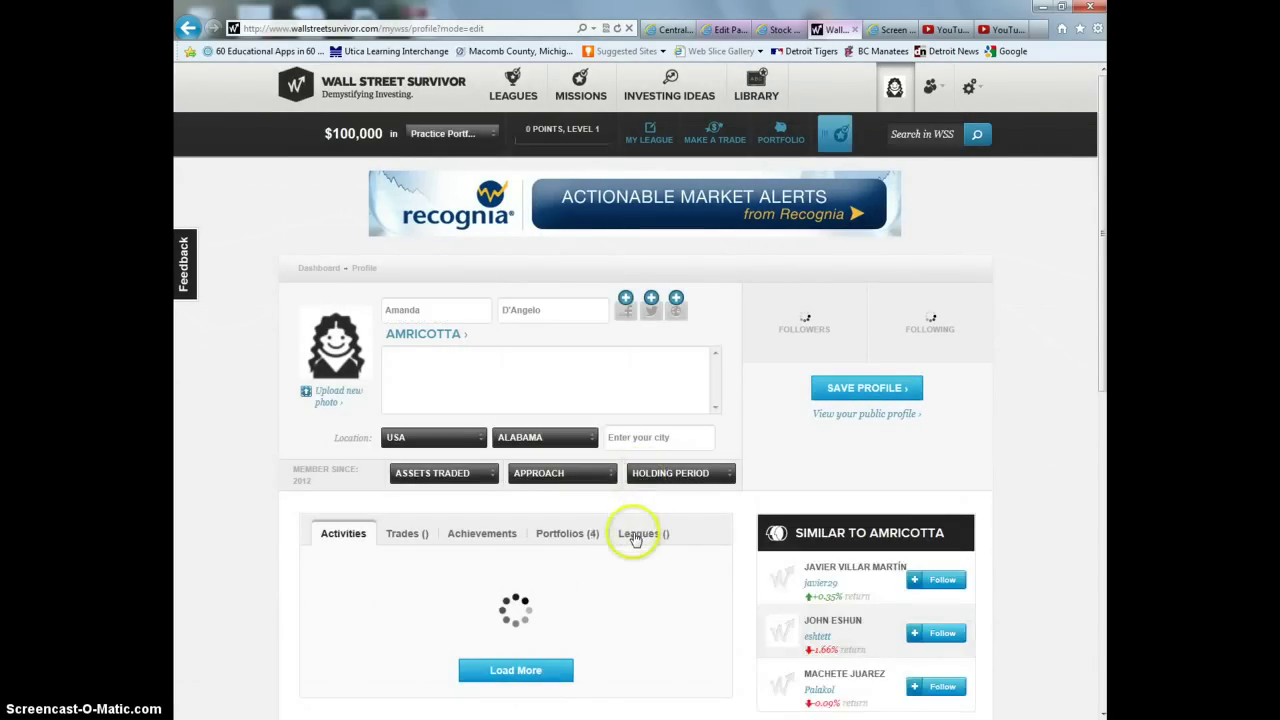
{"action": "left_click", "coordinate": [636, 534]}
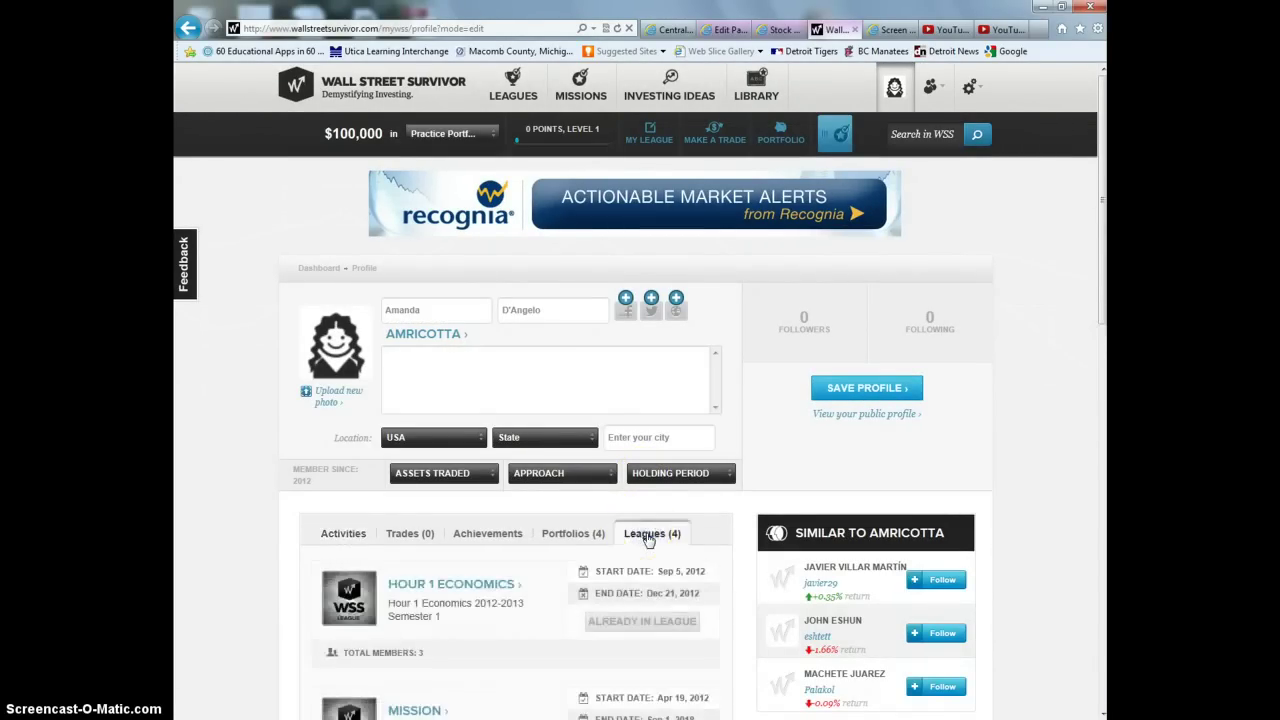
{"action": "scroll", "coordinate": [686, 514], "scroll_direction": "down", "scroll_amount": 1}
{"action": "scroll", "coordinate": [689, 514], "scroll_direction": "down", "scroll_amount": 2}
{"action": "left_click", "coordinate": [628, 450]}
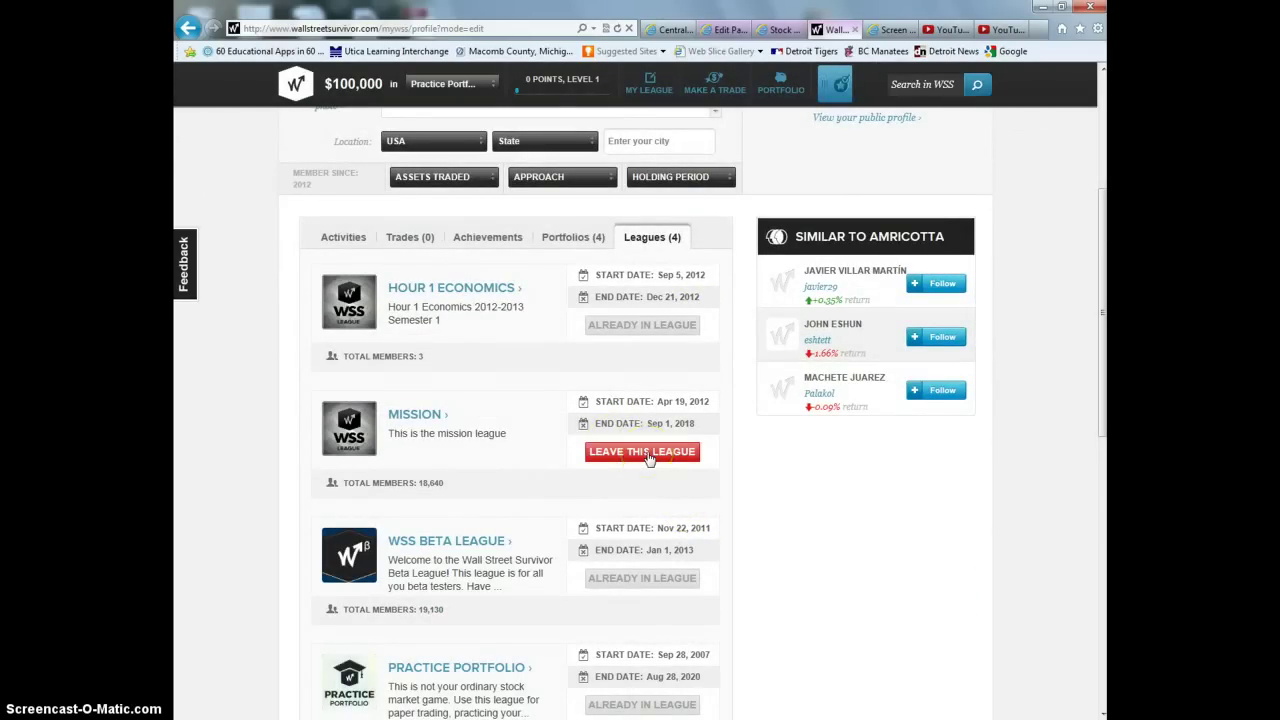
- Leave the Mission league and confirm with YES
{"action": "left_click", "coordinate": [647, 458]}
{"action": "left_click", "coordinate": [645, 456]}
{"action": "scroll", "coordinate": [570, 445], "scroll_direction": "down", "scroll_amount": 1}
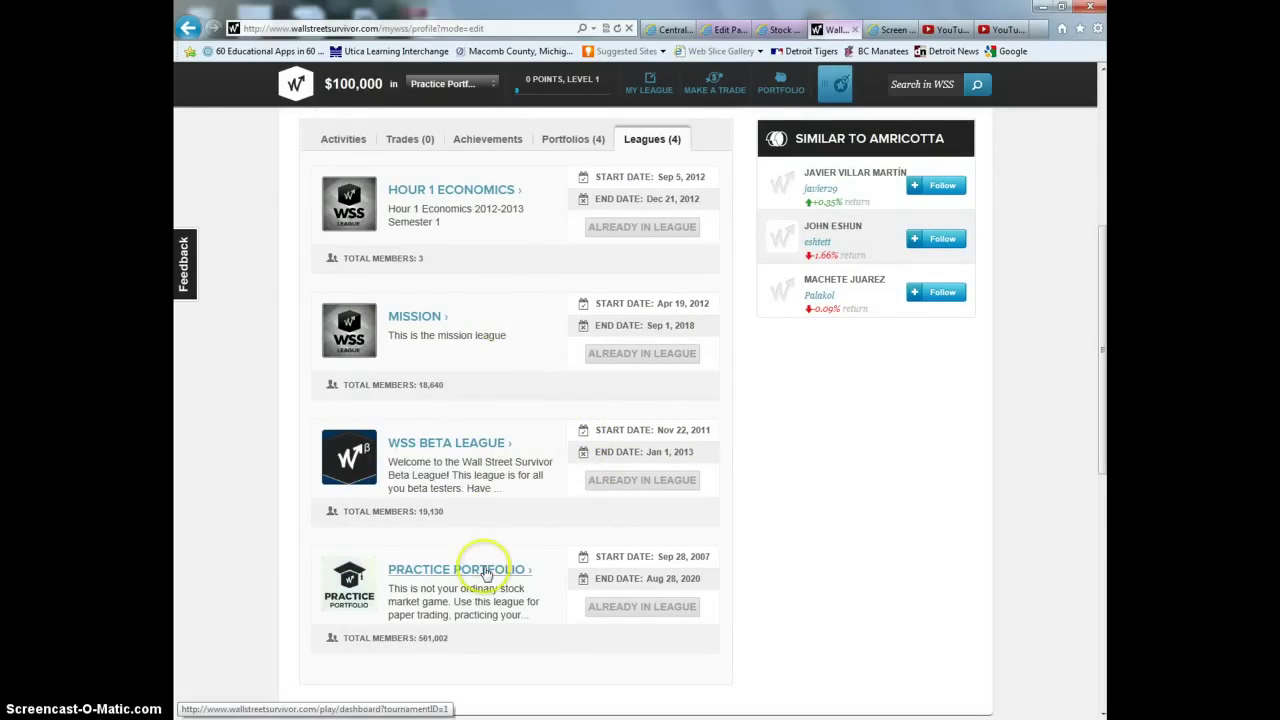
{"action": "left_click", "coordinate": [622, 360]}
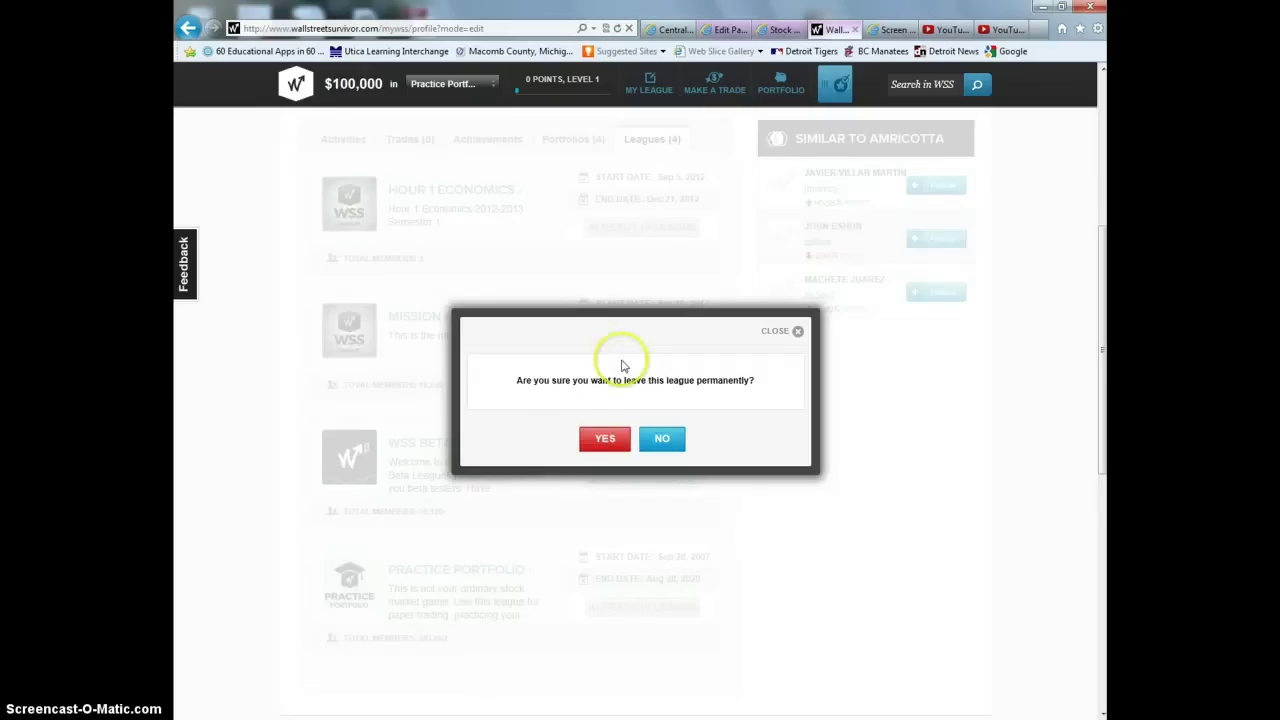
{"action": "left_click", "coordinate": [604, 440]}
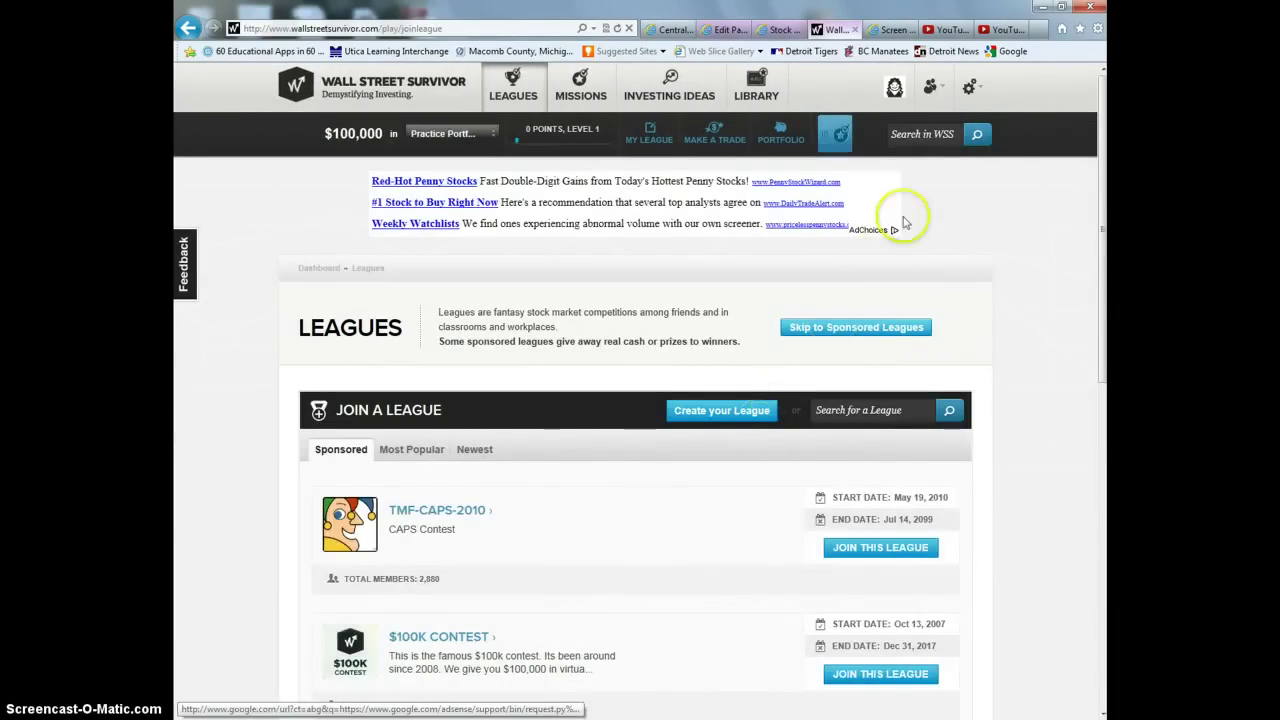
- Return to My Preferences via the gear menu and reopen Edit Profile
{"action": "left_click", "coordinate": [981, 89]}
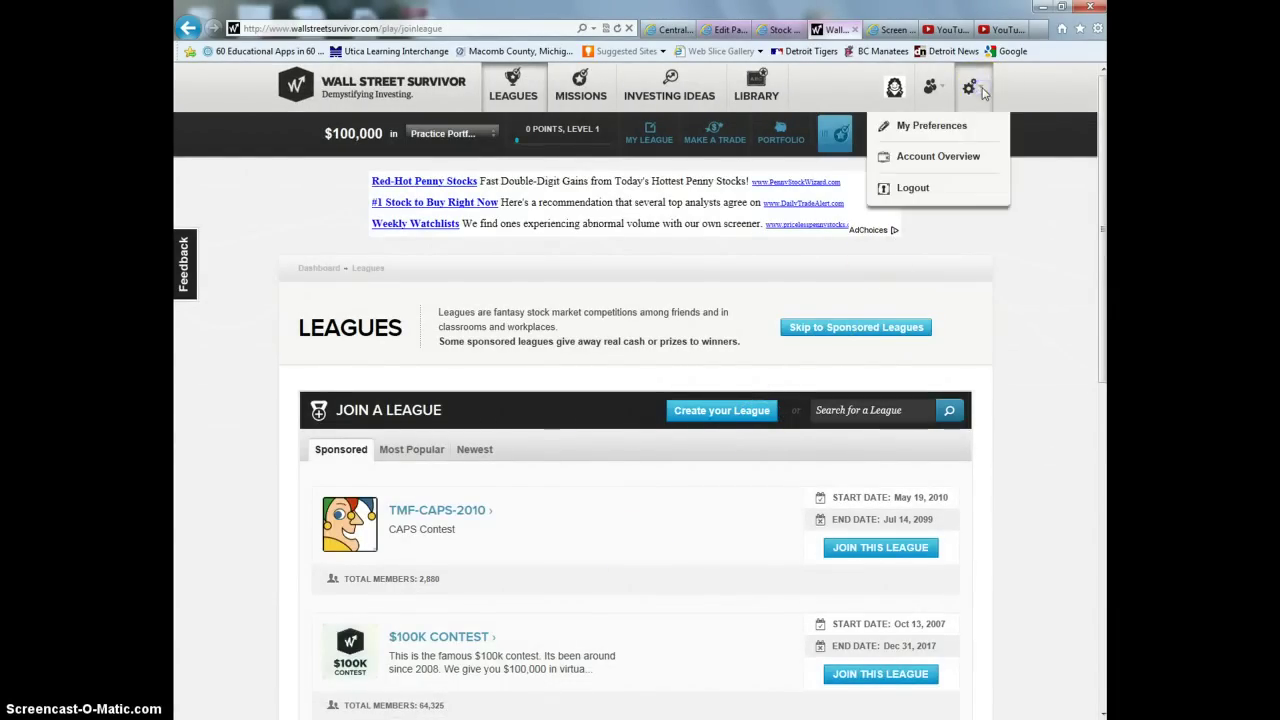
{"action": "left_click", "coordinate": [968, 128]}
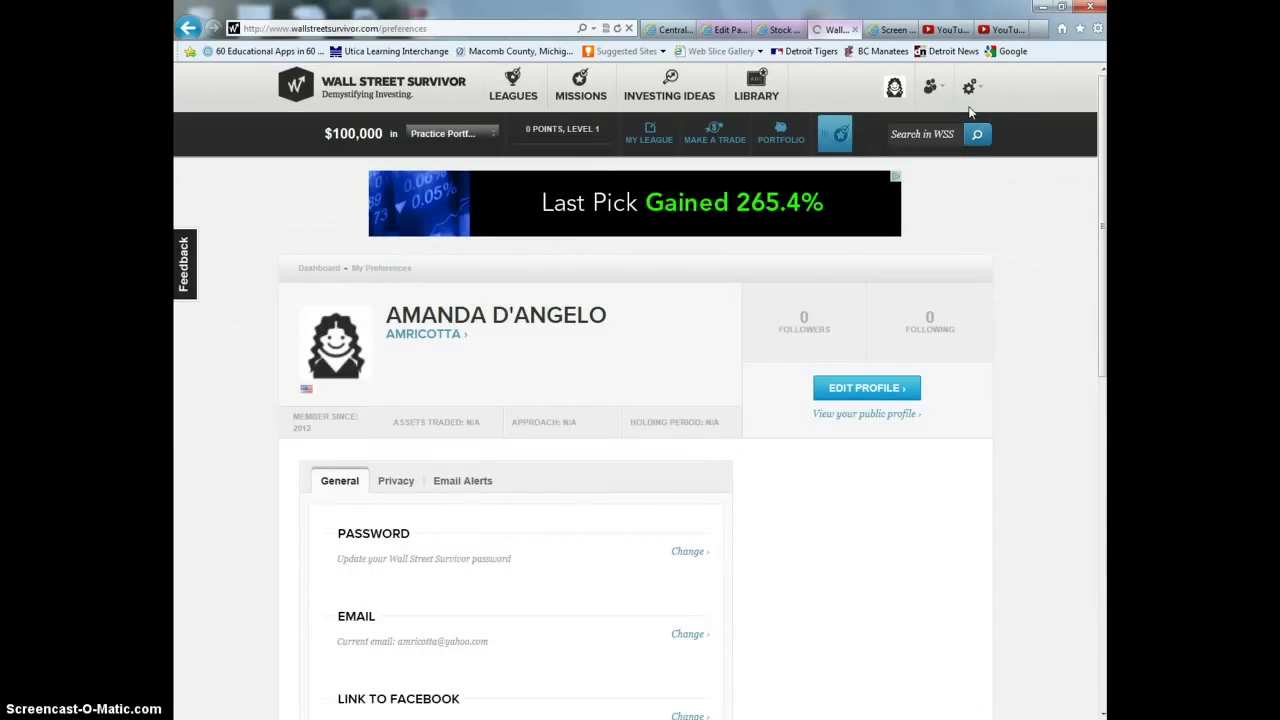
{"action": "left_click", "coordinate": [847, 388]}
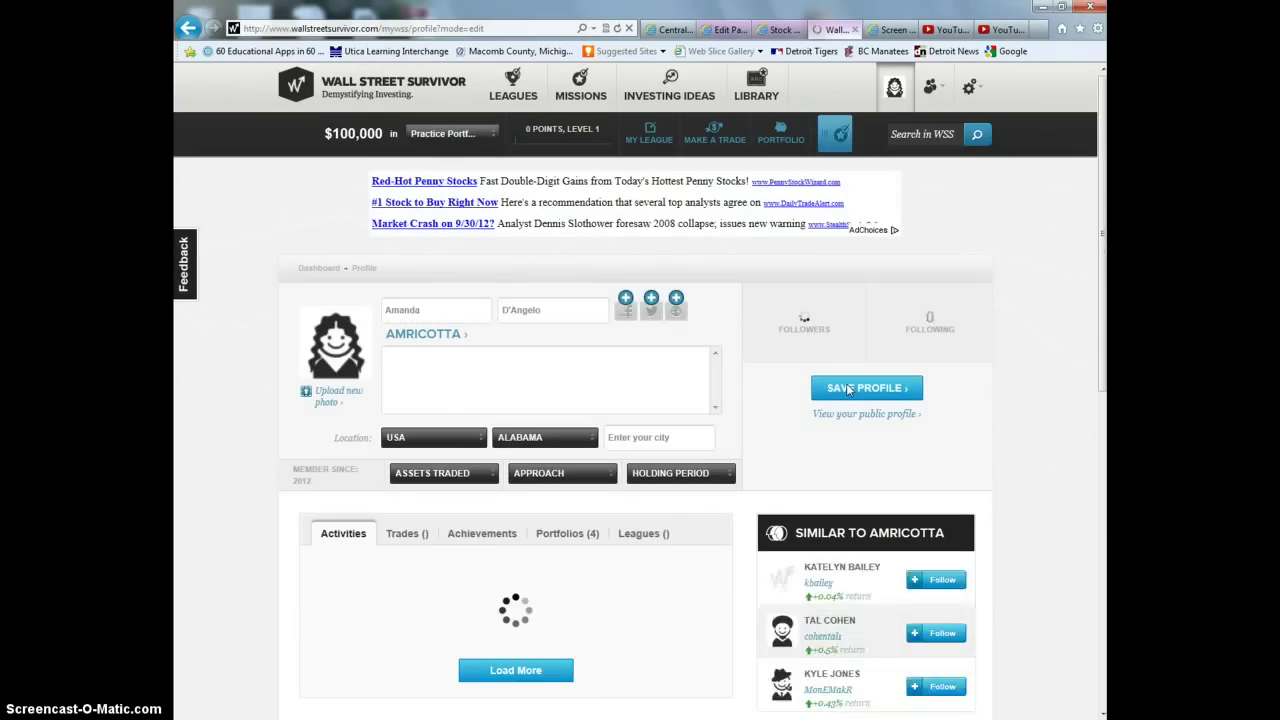
- Leave the WSS Beta League from the Leagues tab and confirm permanently leaving
{"action": "left_click", "coordinate": [648, 535]}
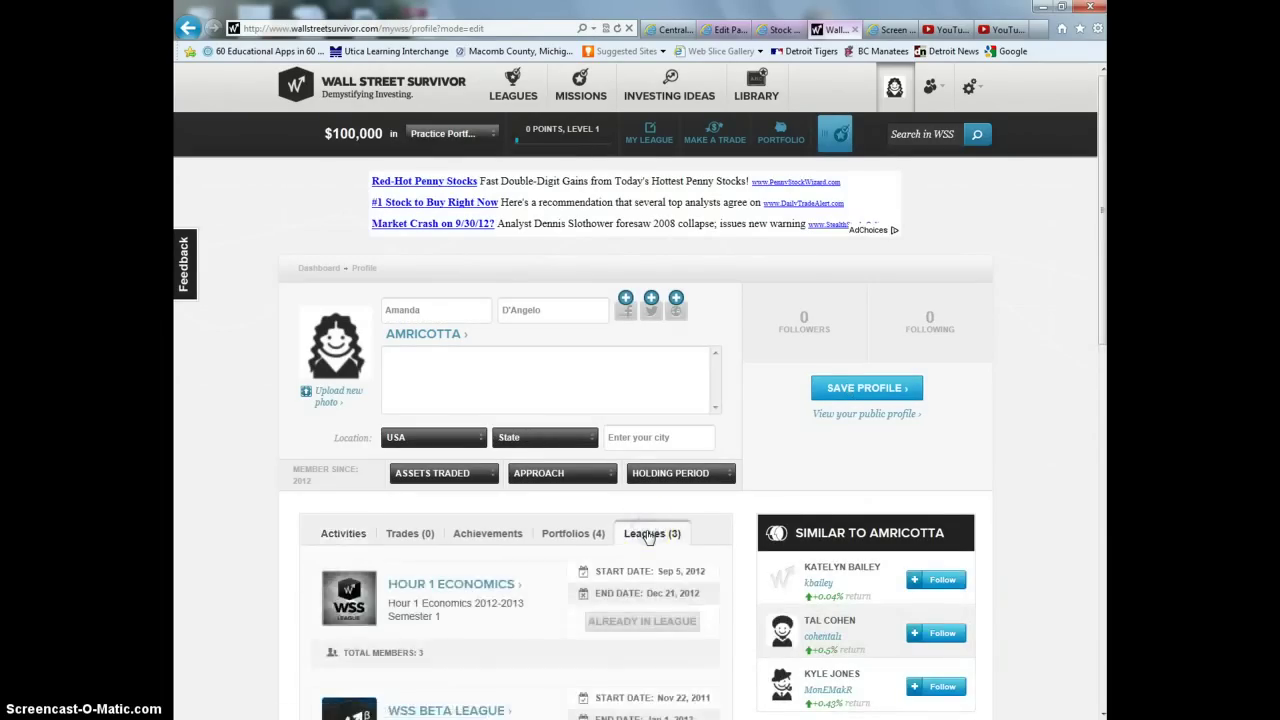
{"action": "scroll", "coordinate": [645, 538], "scroll_direction": "down", "scroll_amount": 1}
{"action": "scroll", "coordinate": [646, 538], "scroll_direction": "down", "scroll_amount": 1}
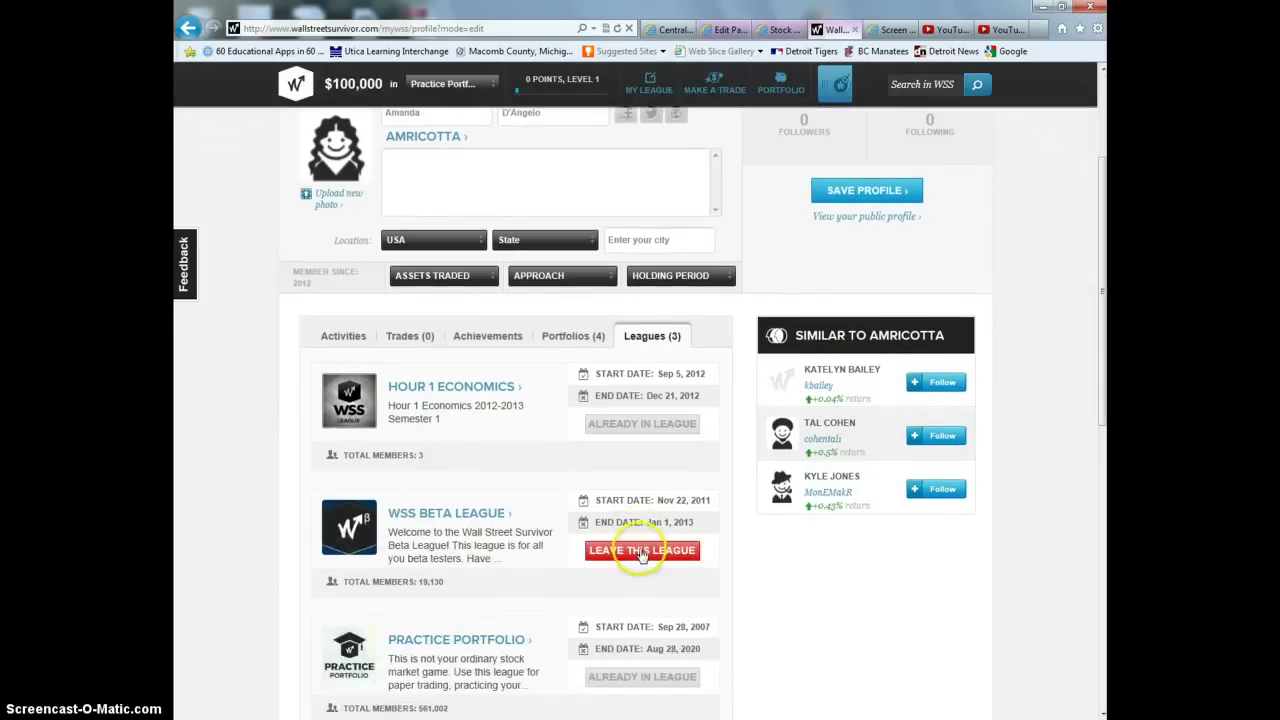
{"action": "left_click", "coordinate": [642, 553]}
{"action": "left_click", "coordinate": [617, 441]}
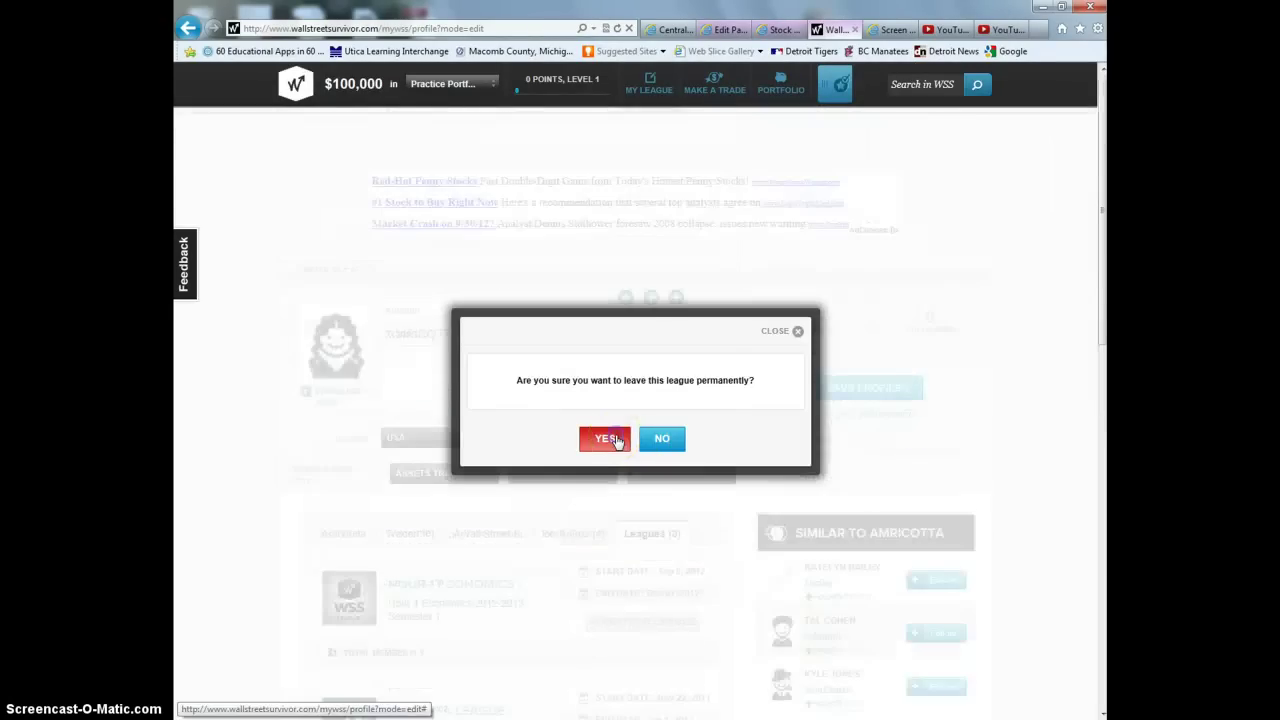